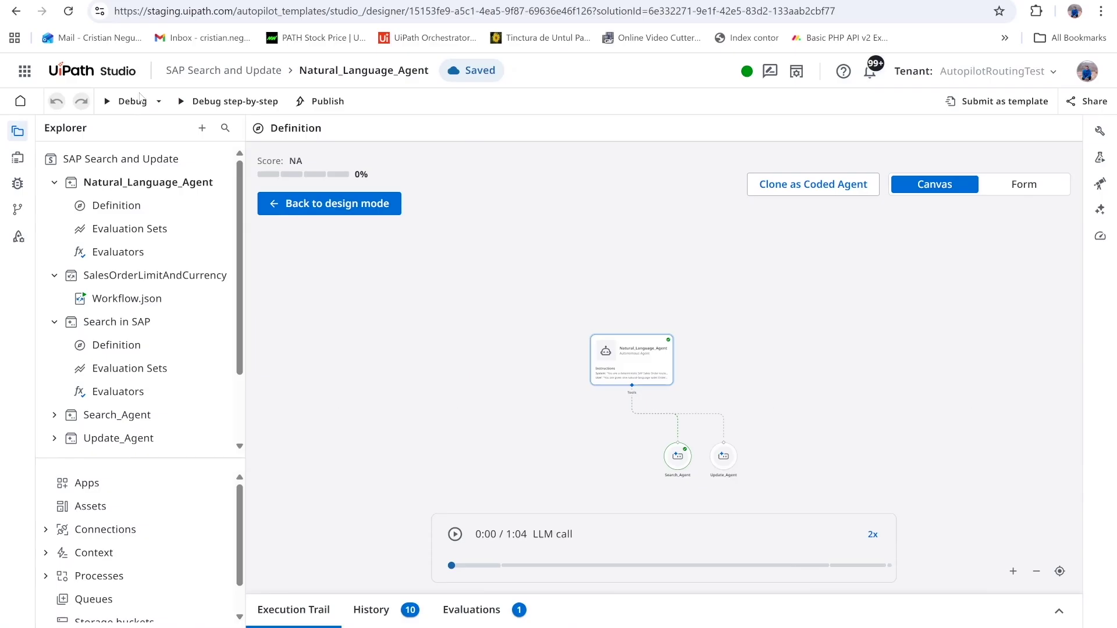
In the debug configuration, set Search_Text to "give me German sales order after 1 november 2025 that has no invoice"
click(133, 100)
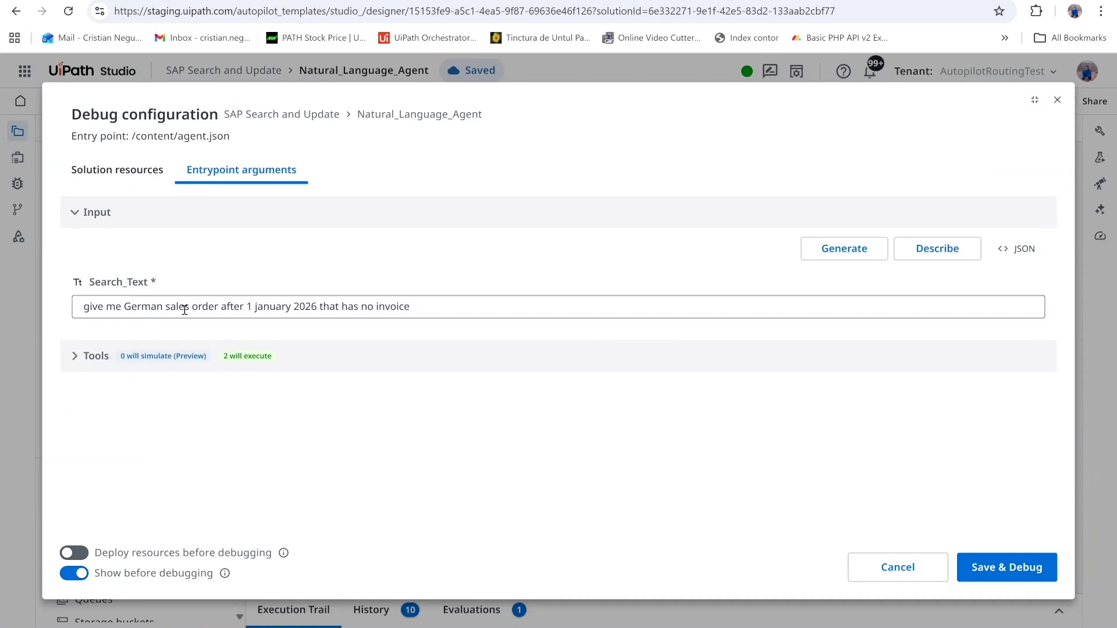
click(289, 307)
key(Delete)
key(BackSpace)
key(BackSpace)
key(BackSpace)
key(BackSpace)
key(BackSpace)
key(BackSpace)
text(november)
click(329, 307)
key(BackSpace)
text(5)
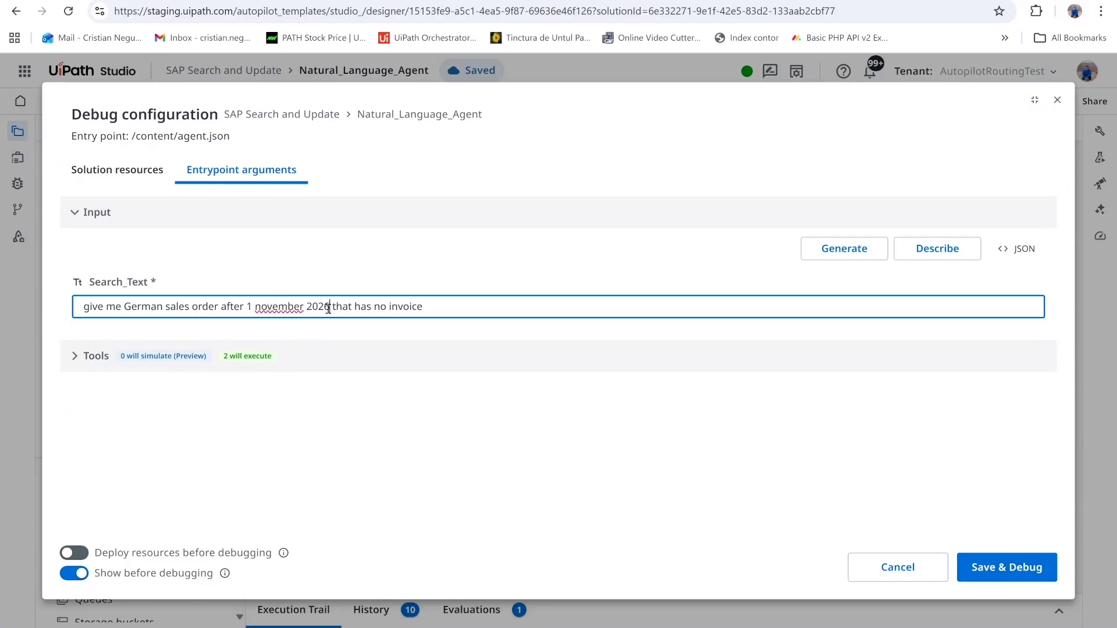
Save the debug configuration, start debugging Natural_Language_Agent, and hide the output log
click(1025, 562)
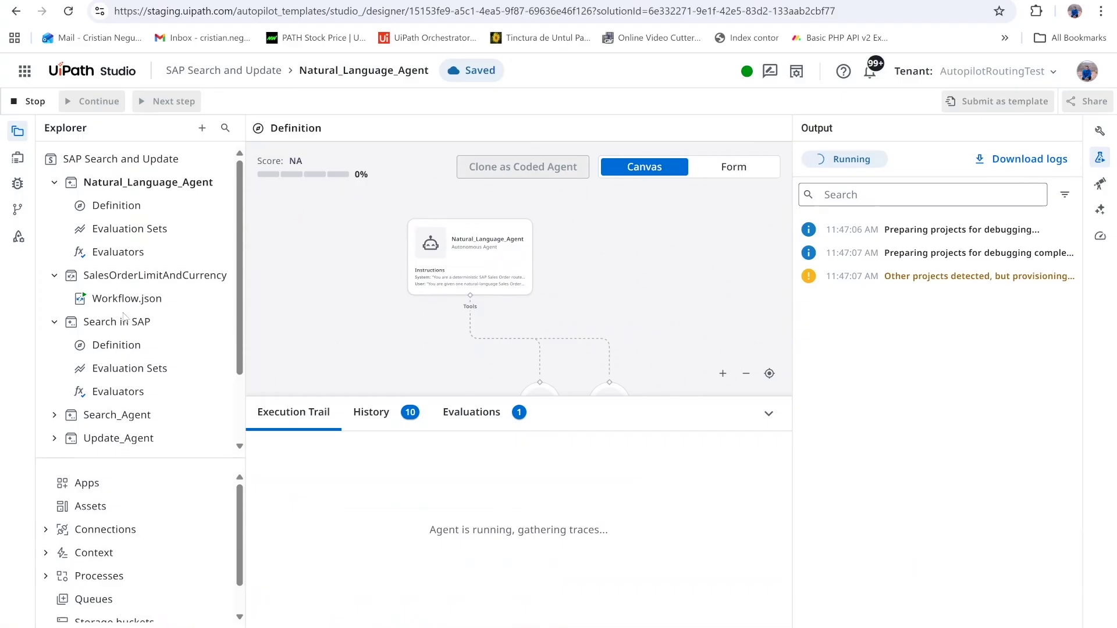
click(124, 318)
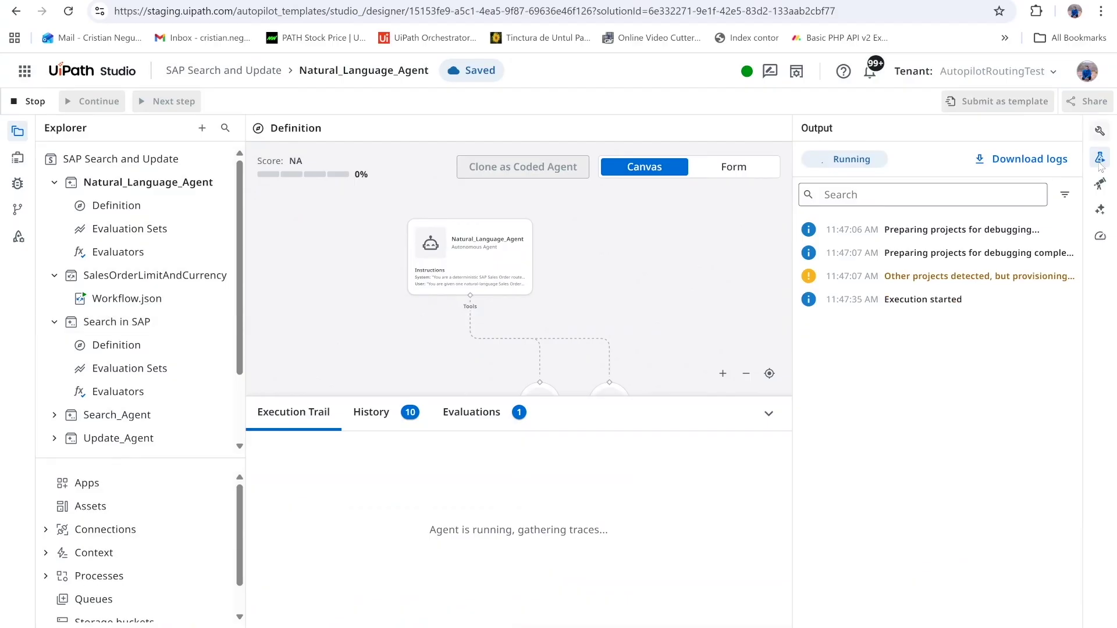
click(1099, 158)
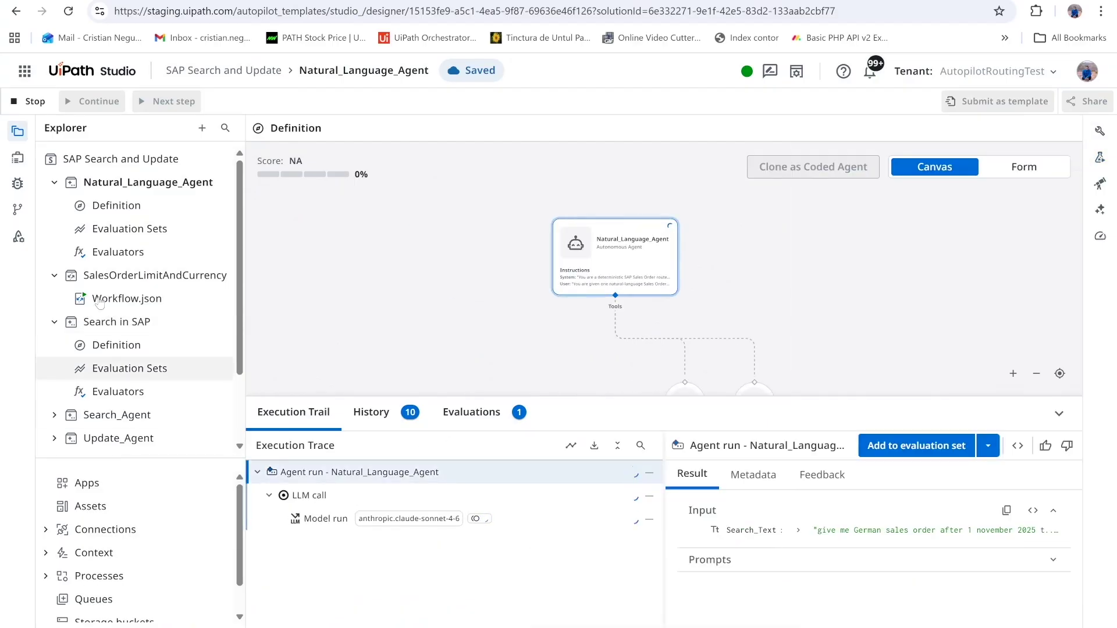
Inspect the Search_Agent run in the execution trace and expand its searchString input
scroll(838, 267, down, 2)
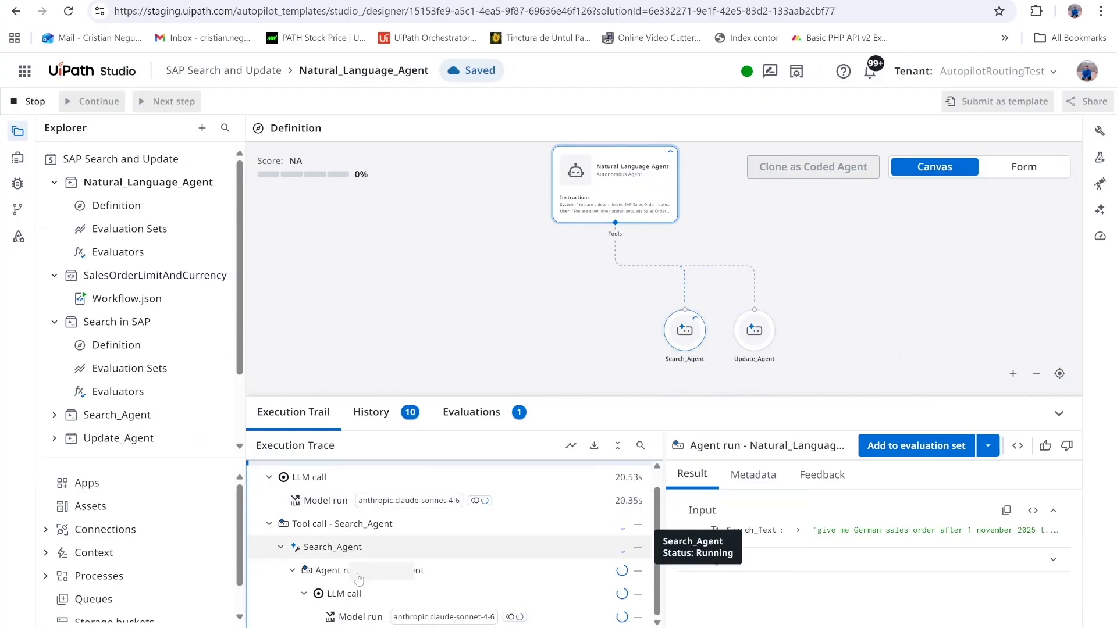
click(345, 571)
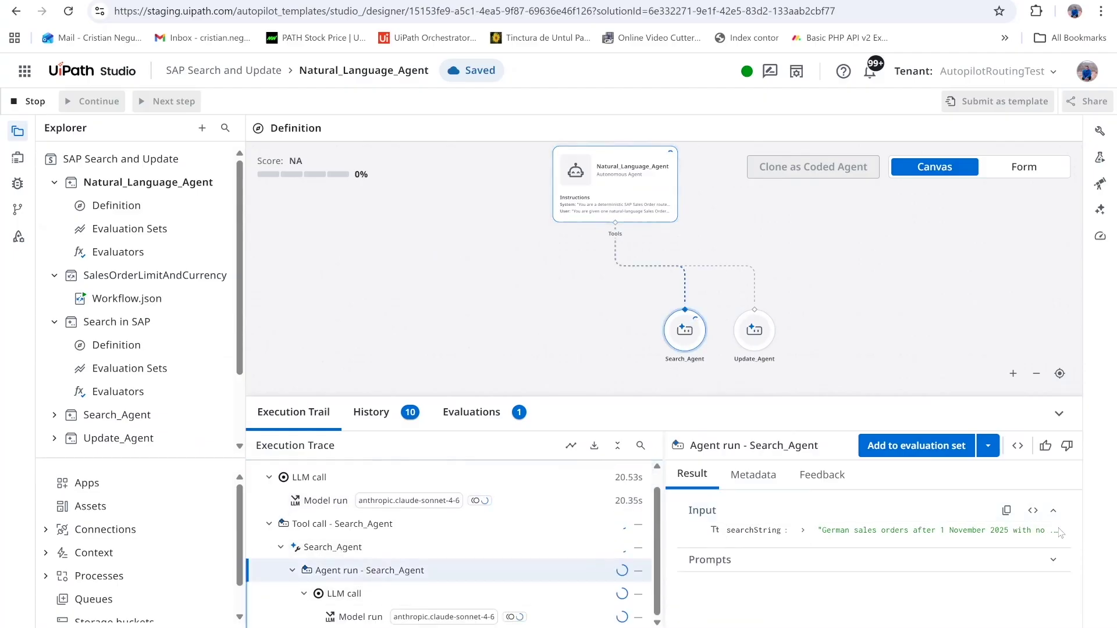
click(803, 530)
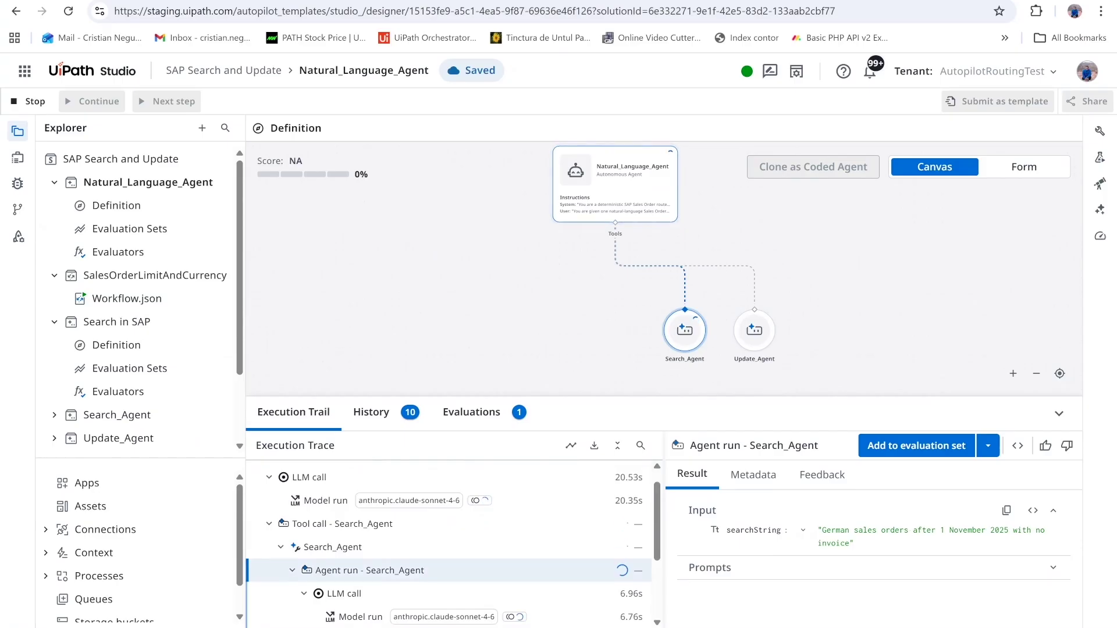
Inspect the inputs of the Search_in_SAP tool call in the execution trace, then collapse the call
scroll(436, 584, down, 3)
click(375, 499)
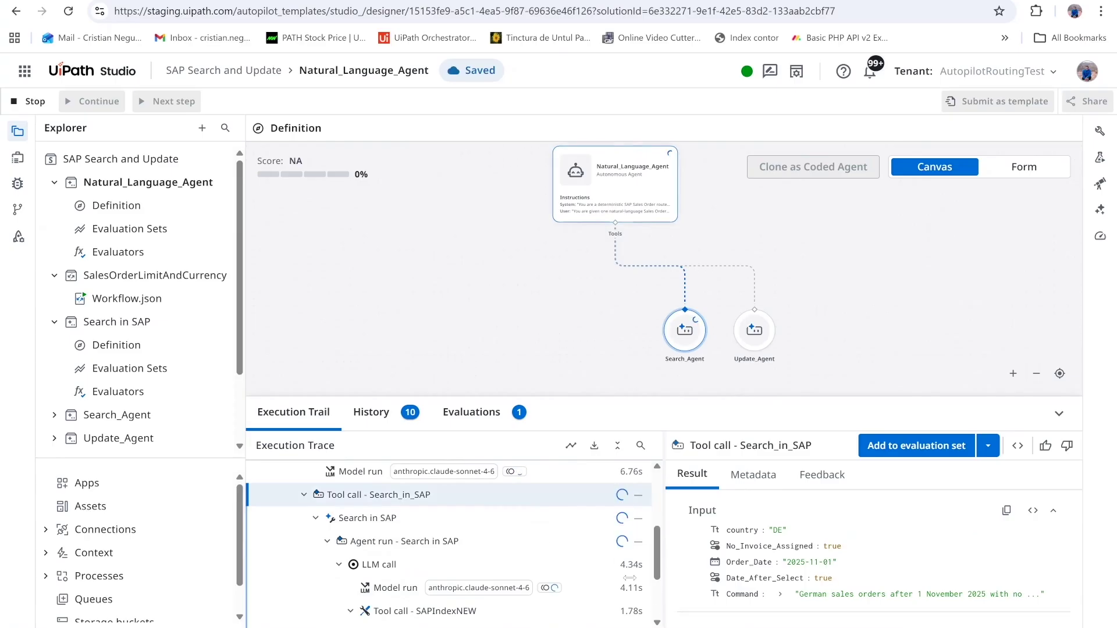
click(304, 495)
scroll(349, 500, up, 1)
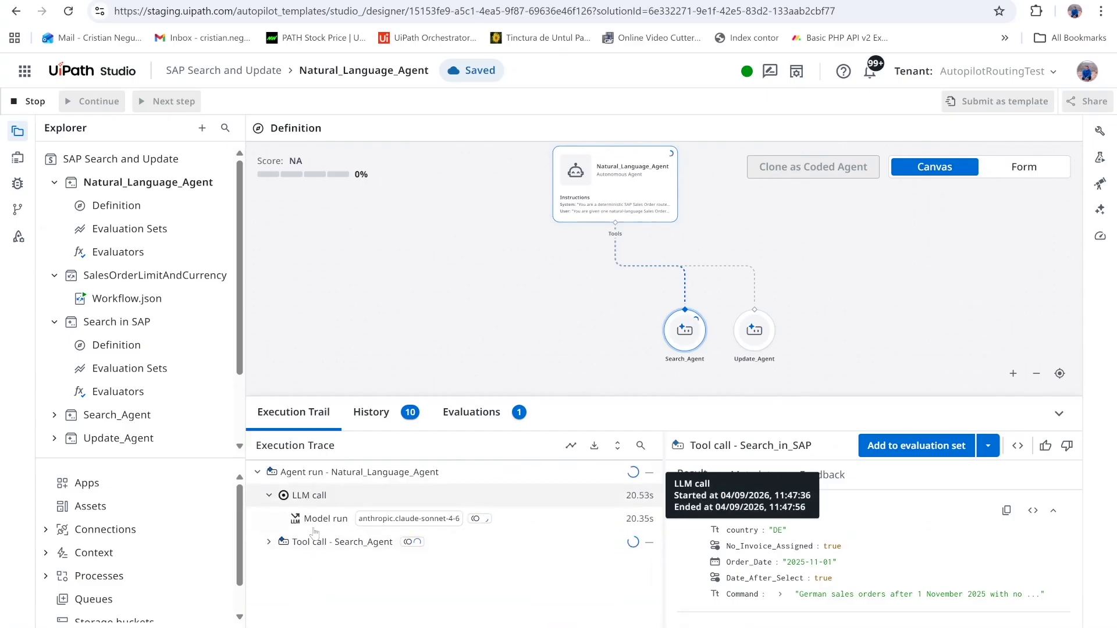
scroll(402, 566, down, 1)
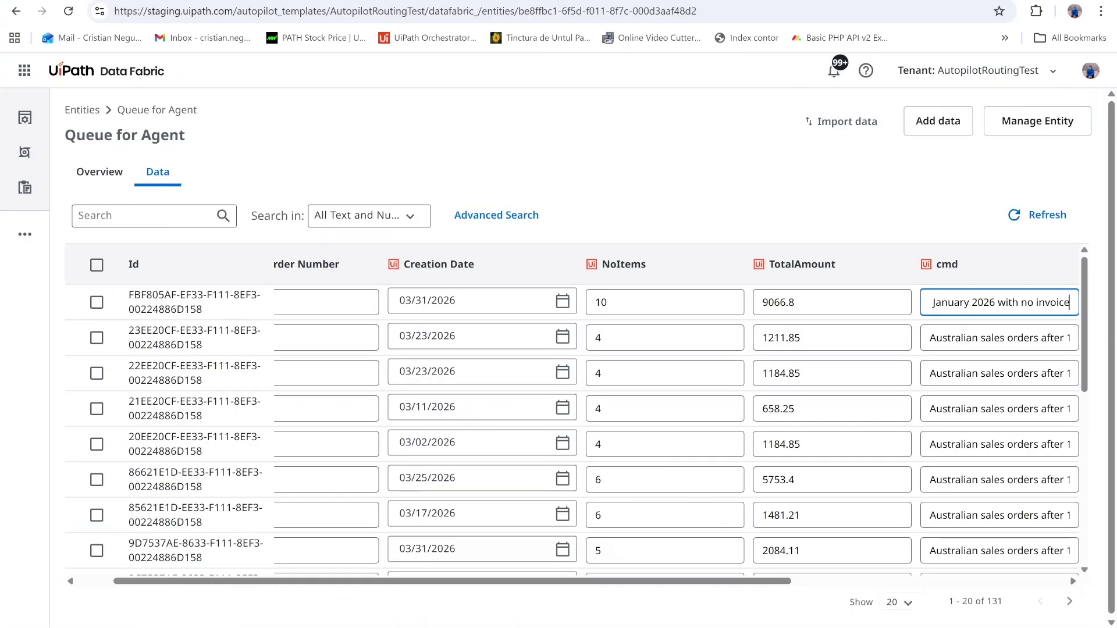
Refresh the Queue for Agent data in Data Fabric and read the full cmd text of the newest record
click(1036, 215)
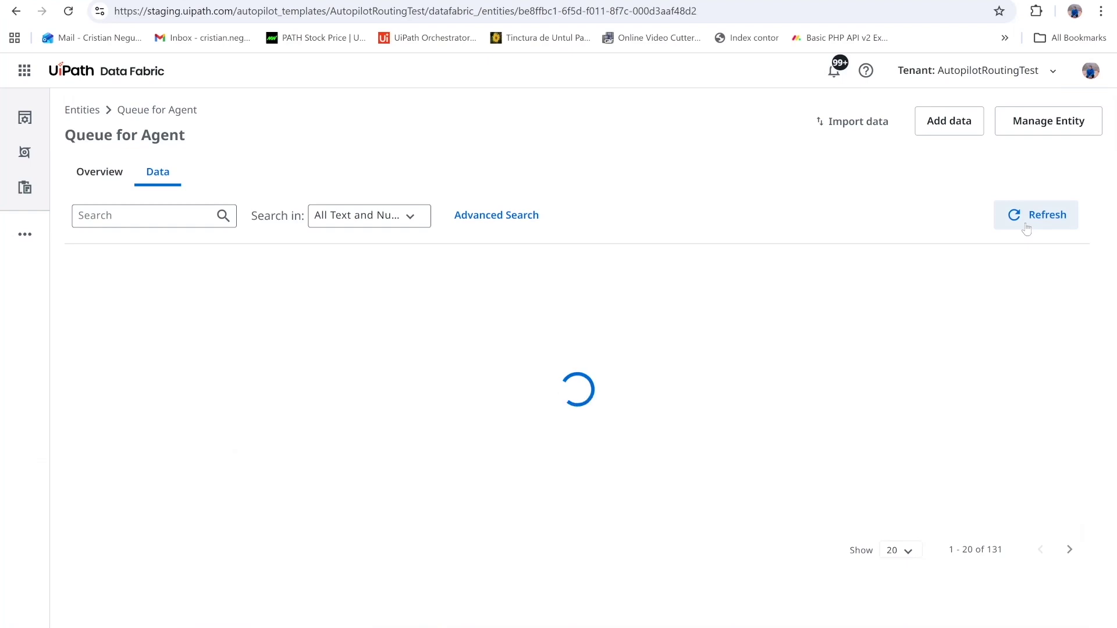
click(770, 582)
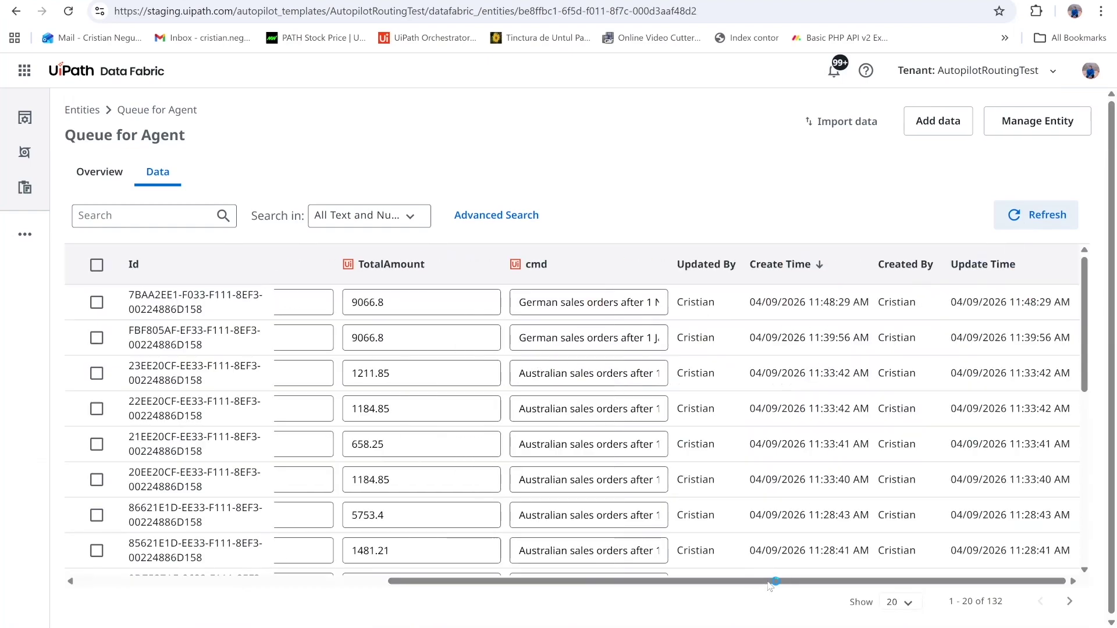
double_click(536, 303)
key(Right)
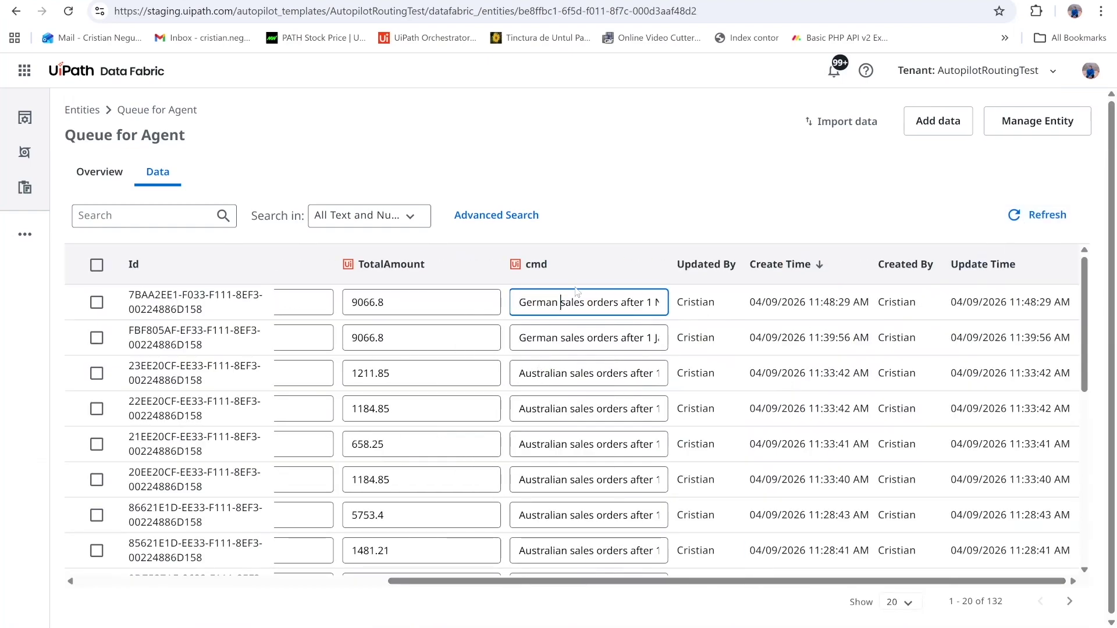
key(Right)
key(Right)
key(Right)
key(Right)
key(Right)
key(Right)
key(Right)
key(Right)
key(Right)
key(Right)
key(Right)
key(Right)
key(Right)
key(Right)
key(Right)
key(Right)
key(Right)
key(Right)
key(Right)
key(Right)
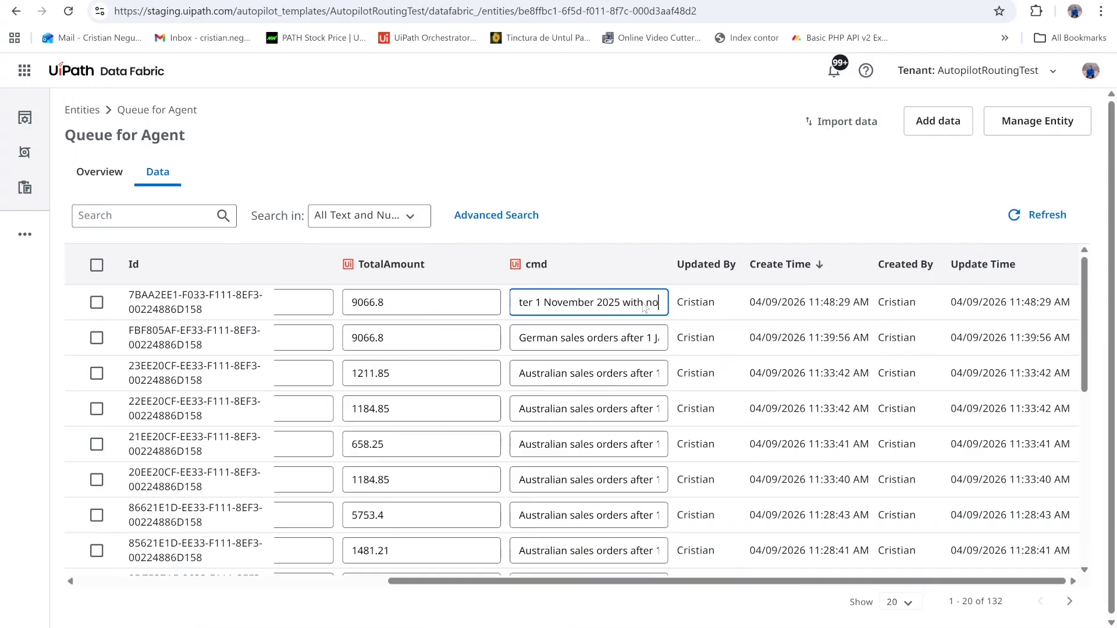
Switch back to UiPath Studio and view the Search_Agent's agent output in the execution trace
key(ctrl+Tab)
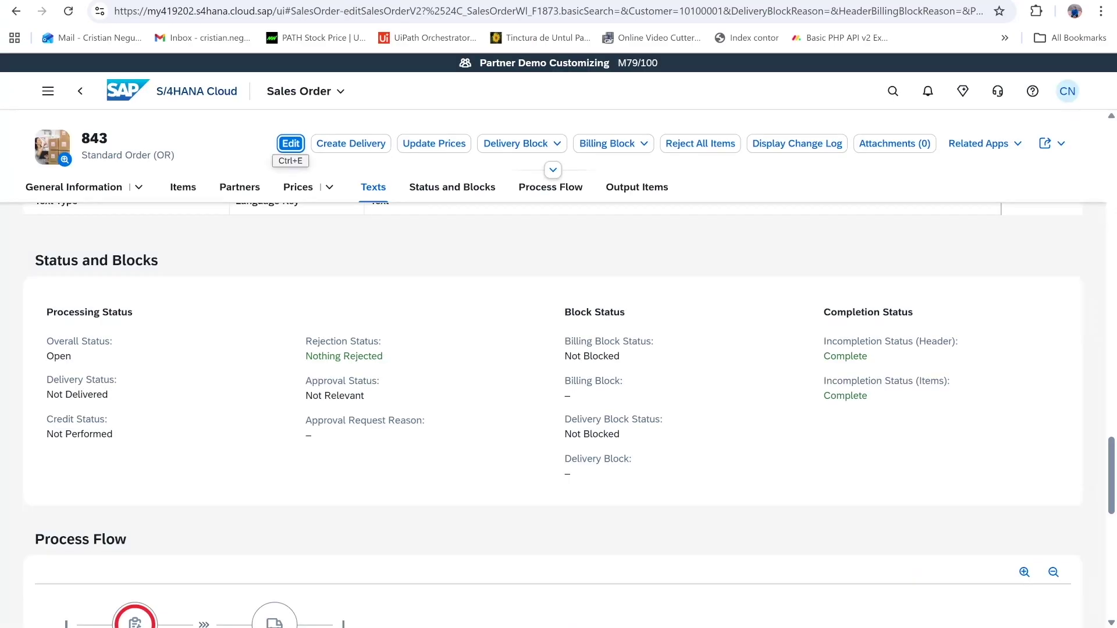
key(ctrl+Tab)
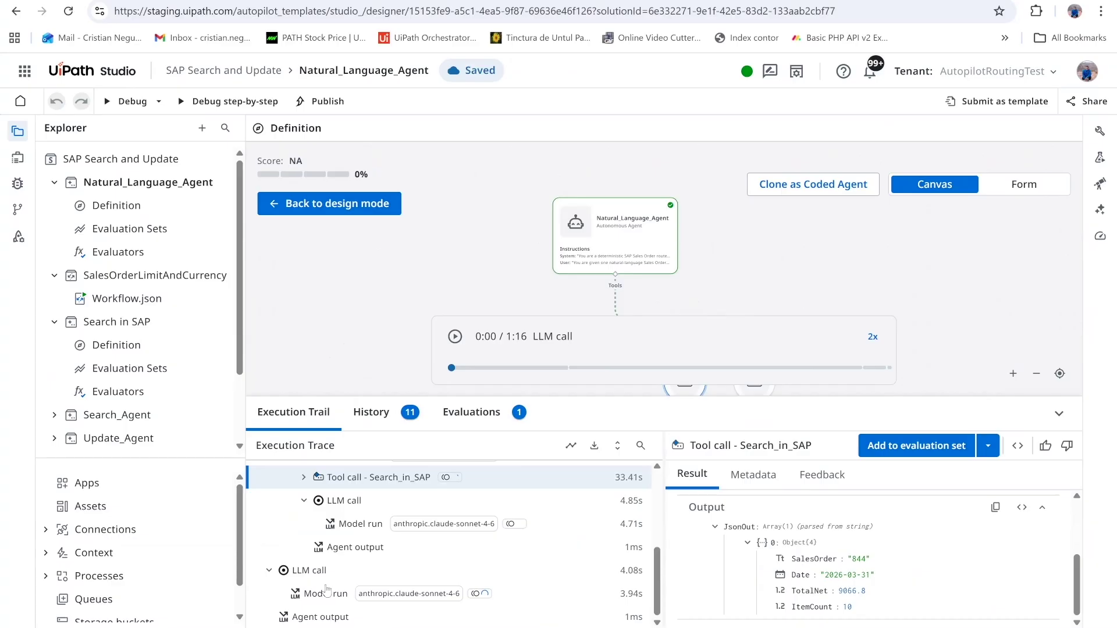
click(355, 546)
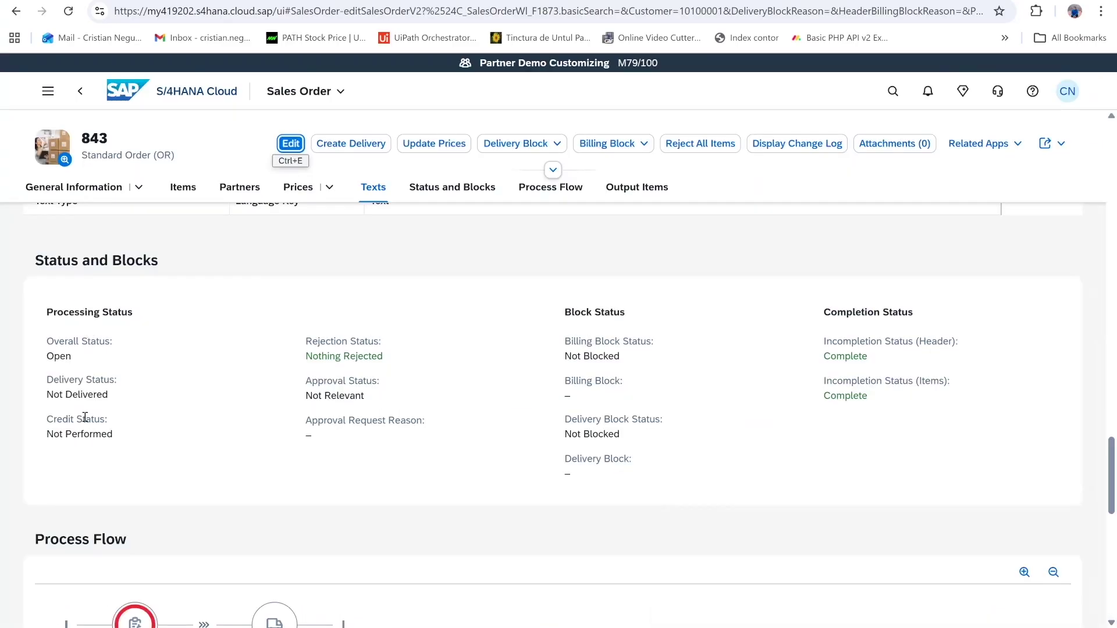
Switch to SAP S/4HANA Cloud and open the sales order returned by the agent from the Manage Sales Orders list
click(79, 91)
right_click(69, 366)
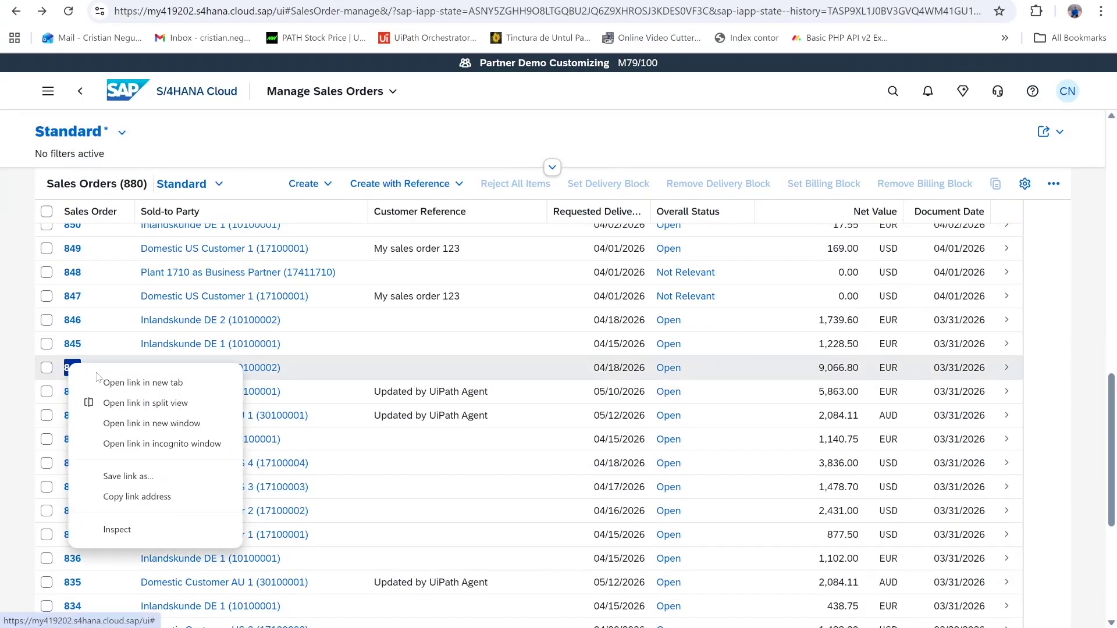
click(82, 373)
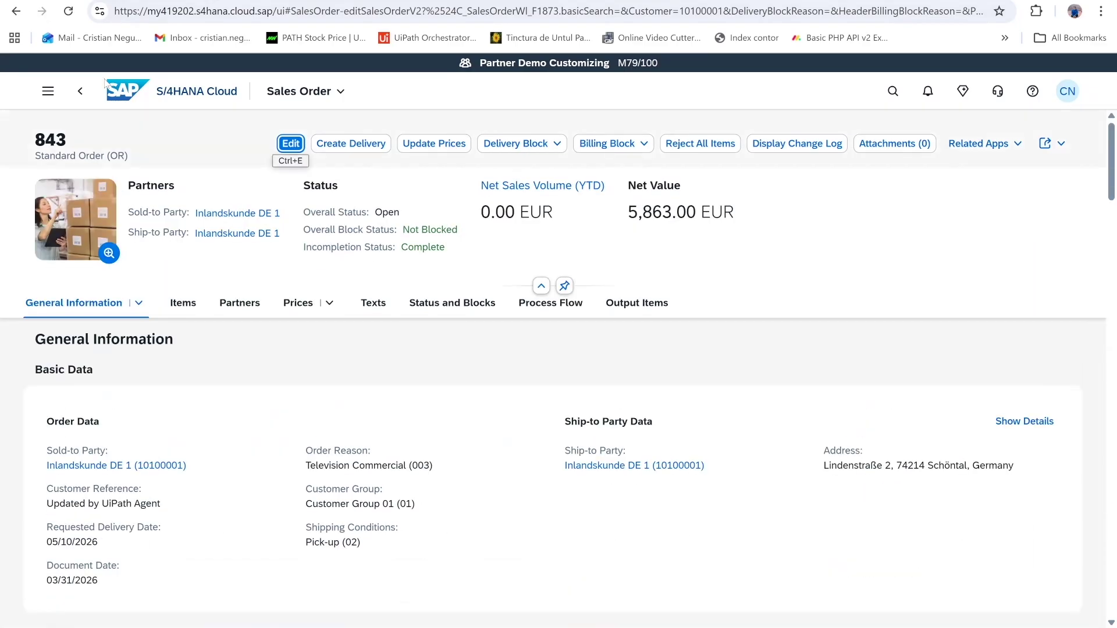
click(81, 92)
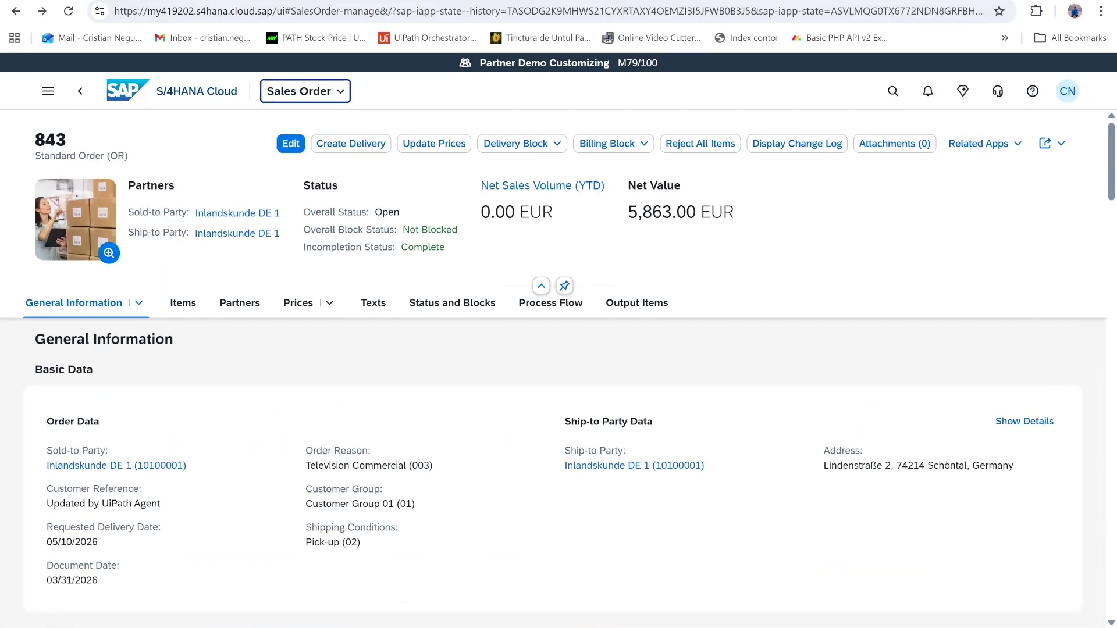
click(81, 92)
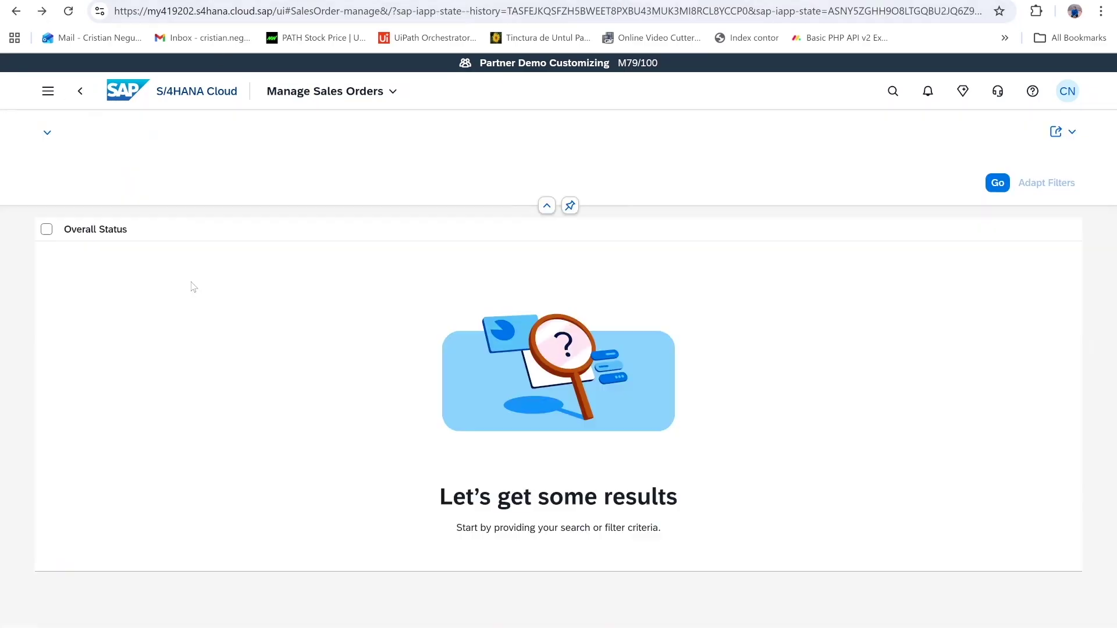
scroll(174, 356, down, 10)
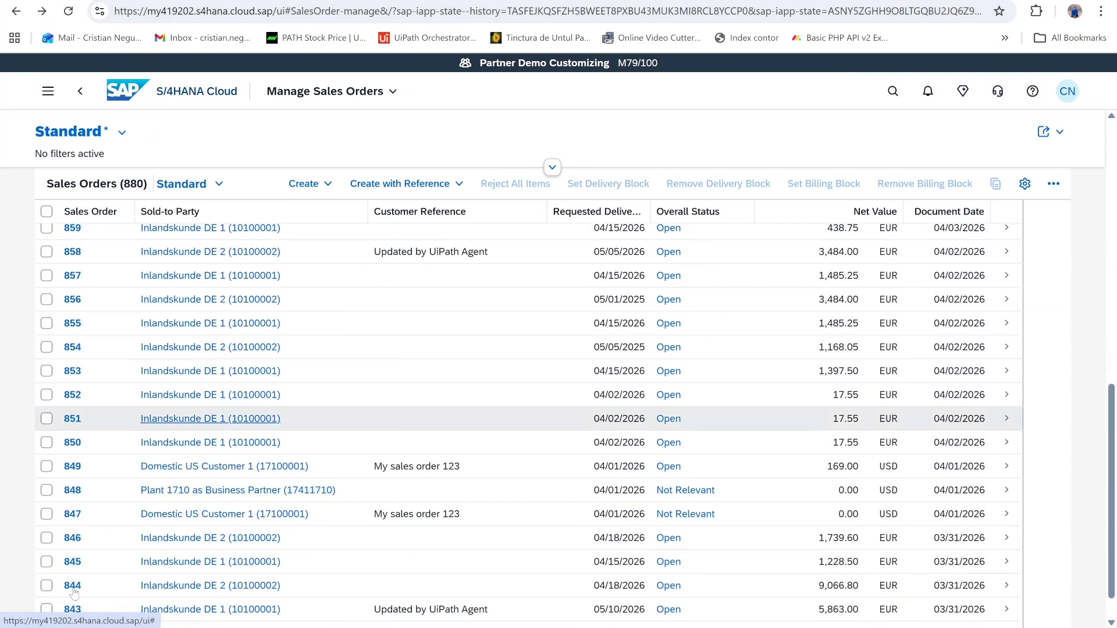
double_click(67, 590)
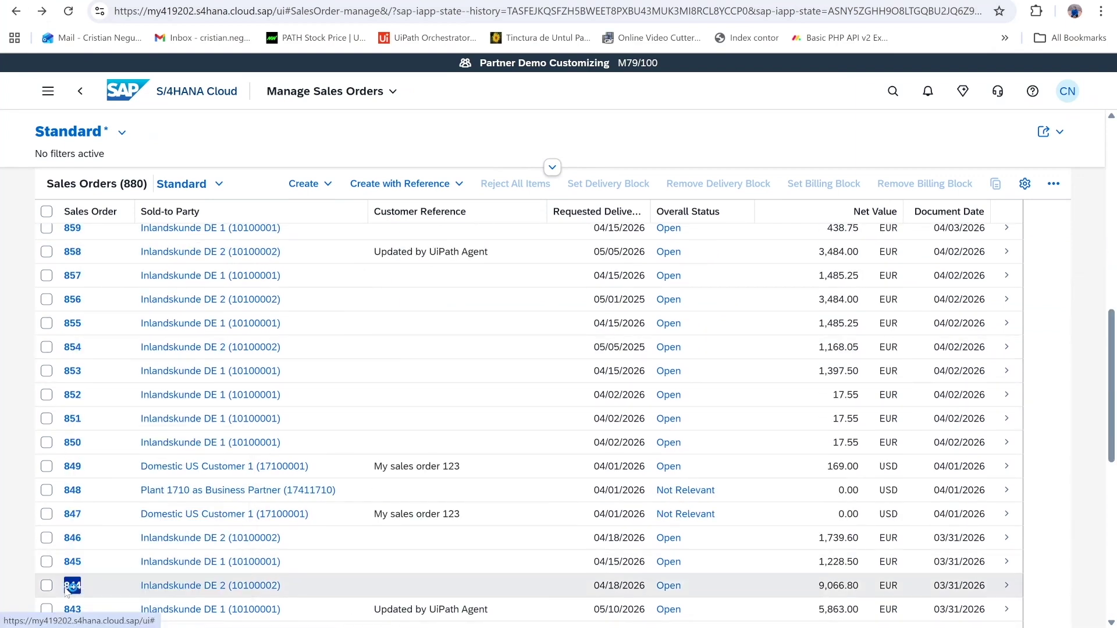
click(73, 586)
click(186, 451)
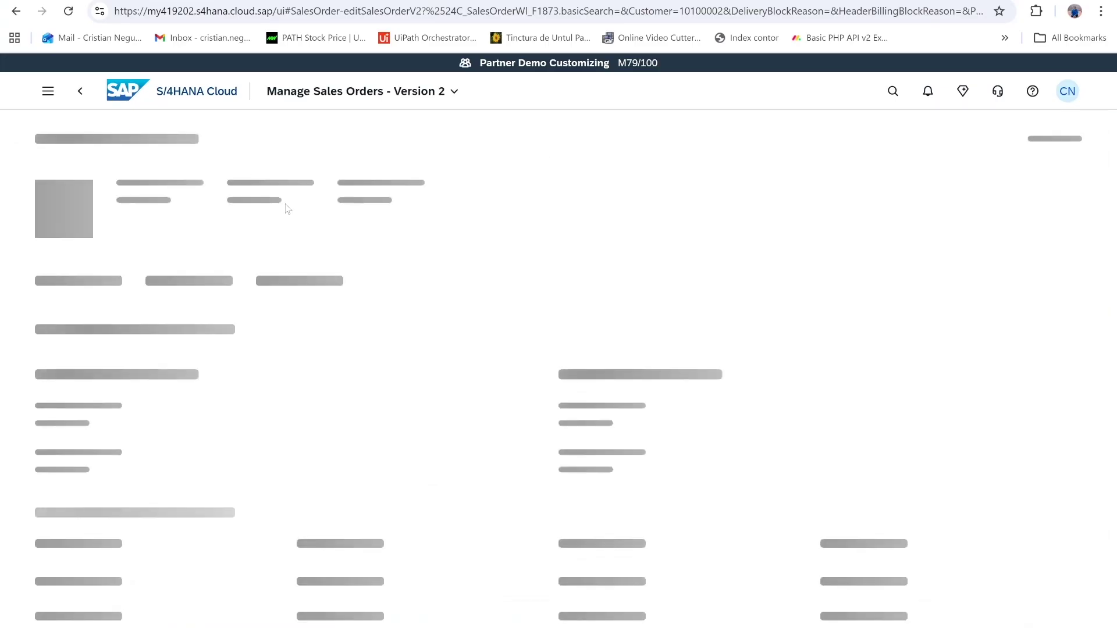
Examine the opened sales order's Status and Blocks section for its billing and delivery status
scroll(428, 344, down, 15)
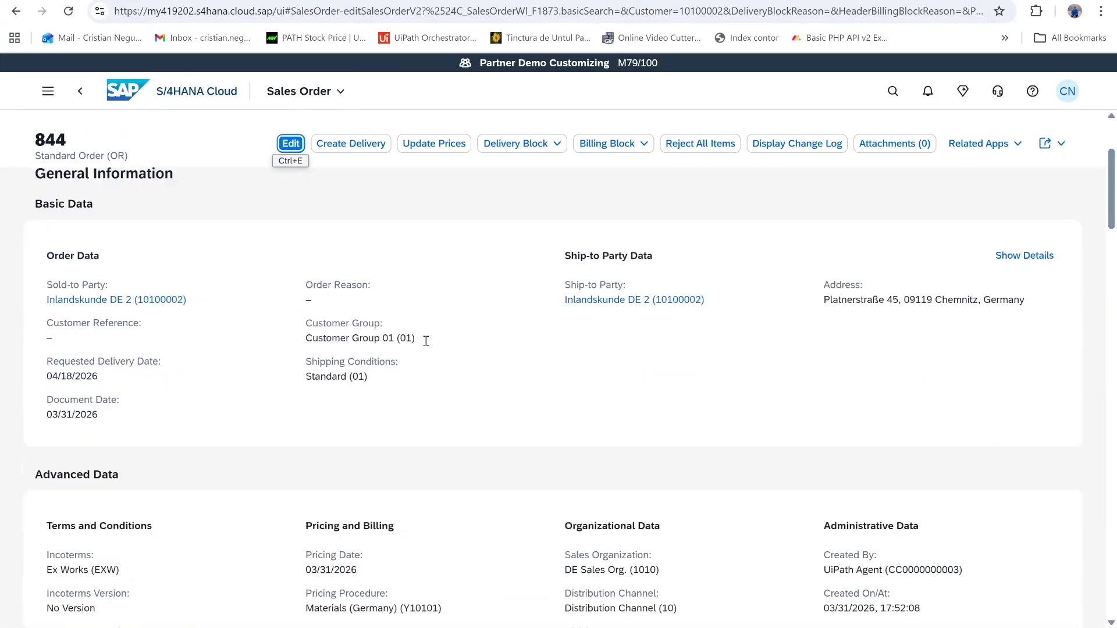
scroll(427, 345, down, 12)
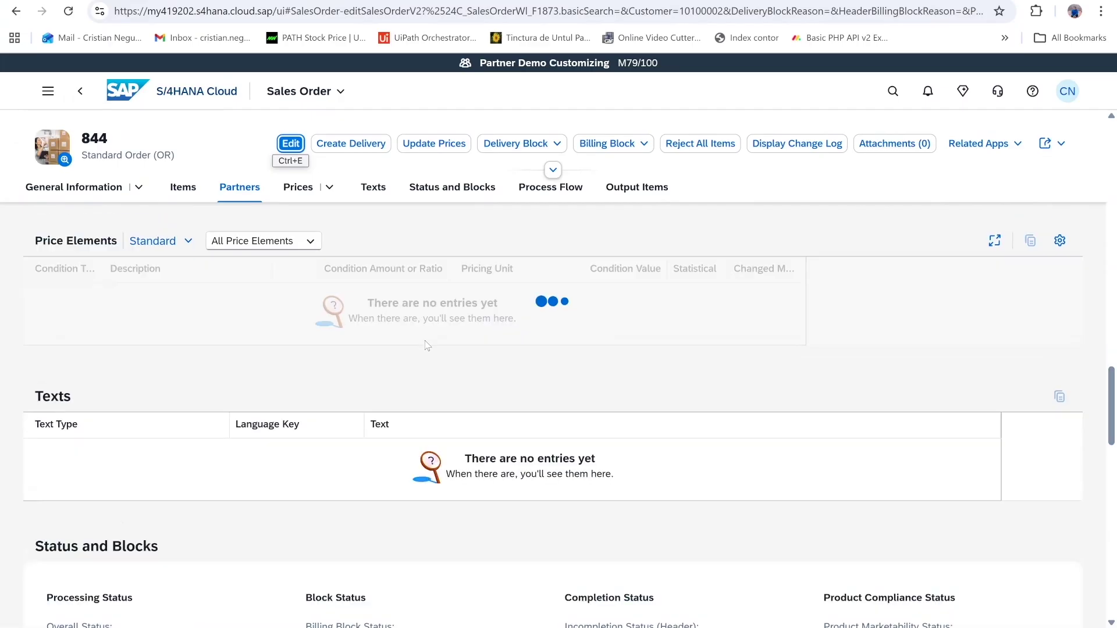
scroll(431, 358, down, 2)
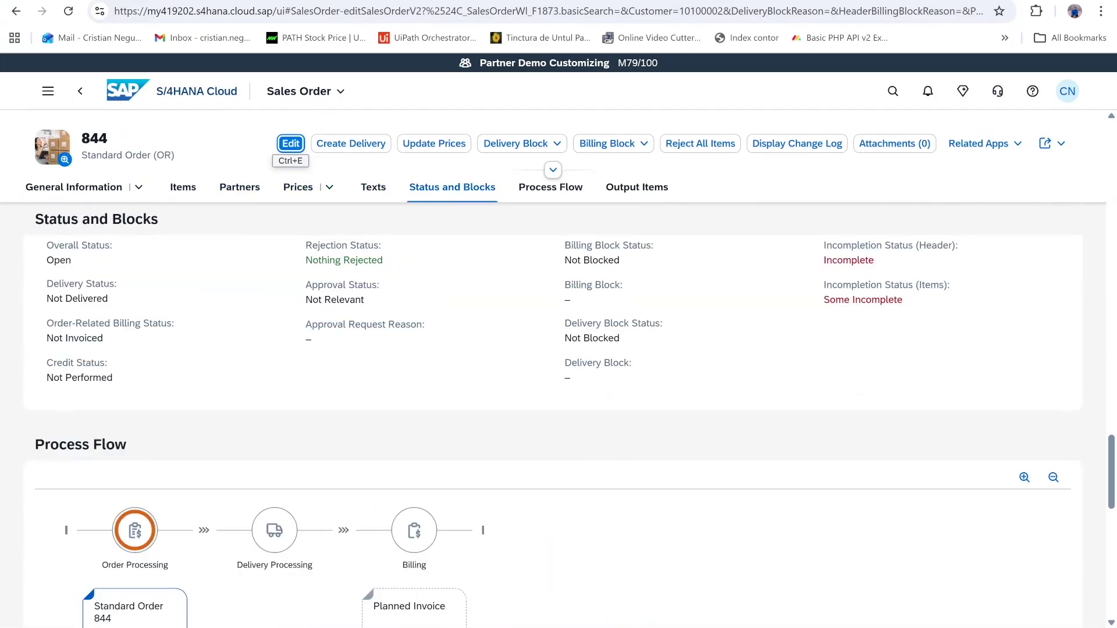
Return to Manage Sales Orders and list the sales orders with the Sales Order filter left empty
click(80, 91)
click(231, 194)
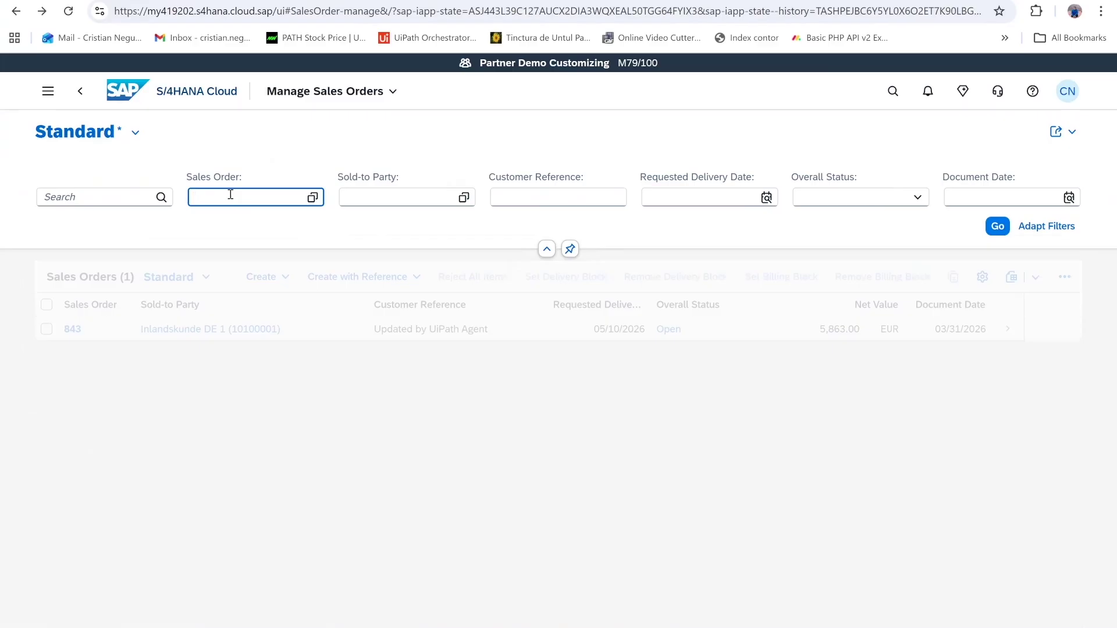
click(1001, 229)
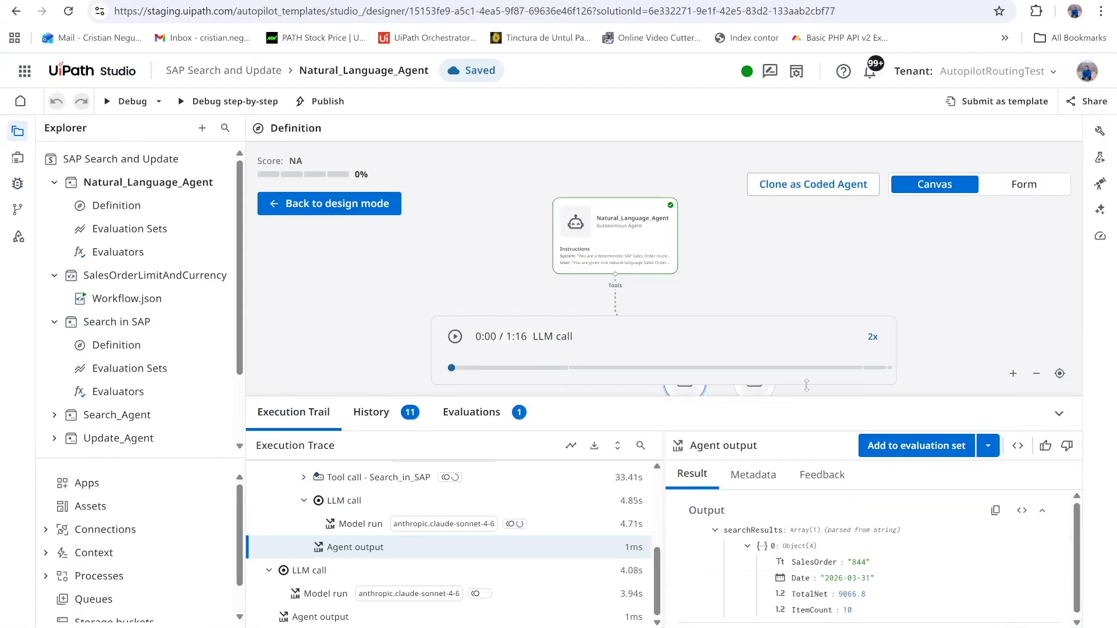
Start debugging with a new Search_Text asking to modify two sales orders to delivery Pick-up, with the sales coming from a TV commercial
click(125, 101)
drag(444, 302, 47, 305)
key(BackSpace)
text(pelase mode)
text(dy t)
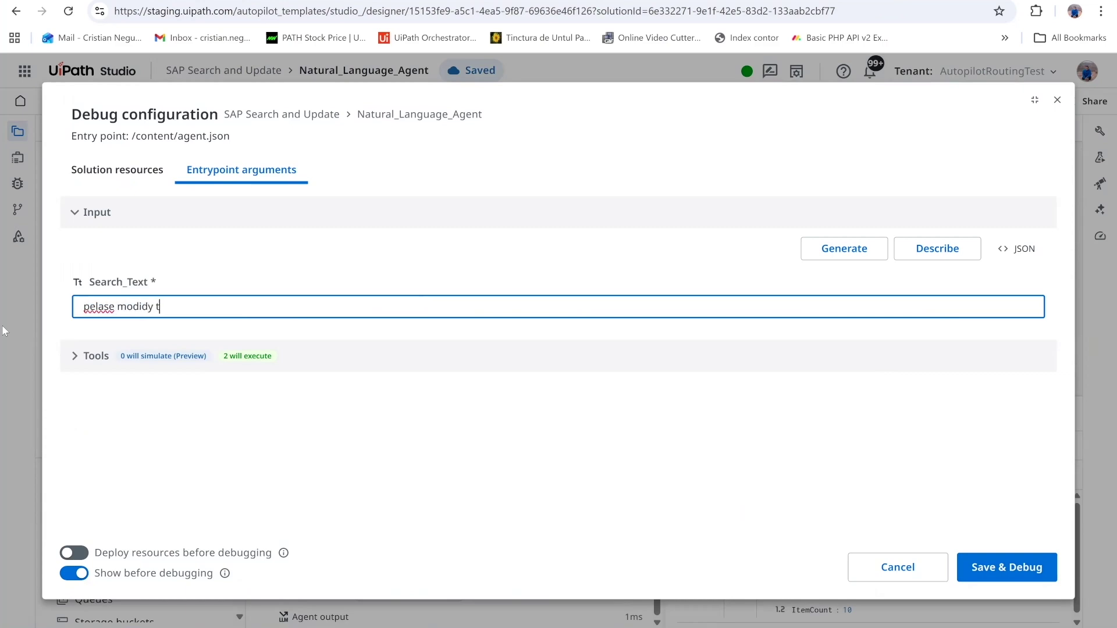
text(he order 875 and 876)
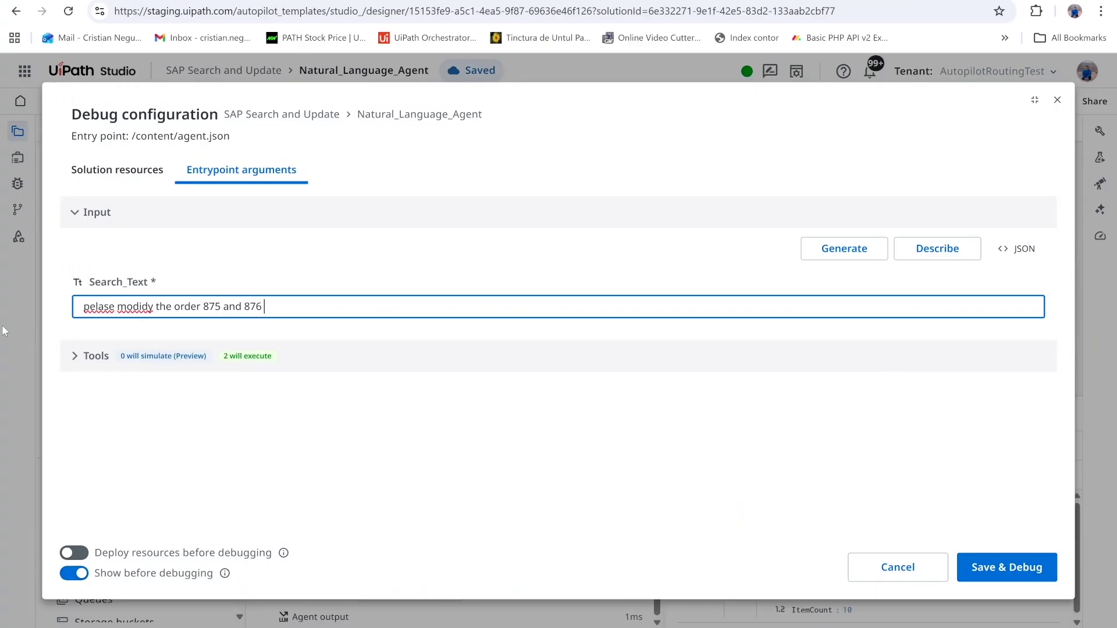
text( to have delivery Pick-up sales )
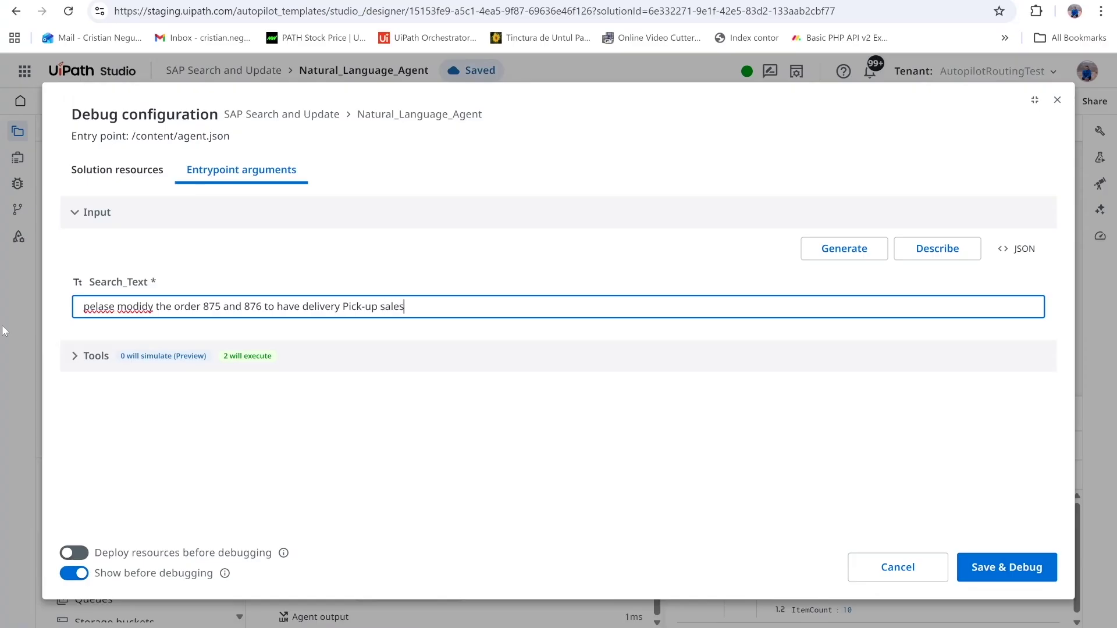
text(order was from tv comertial and )
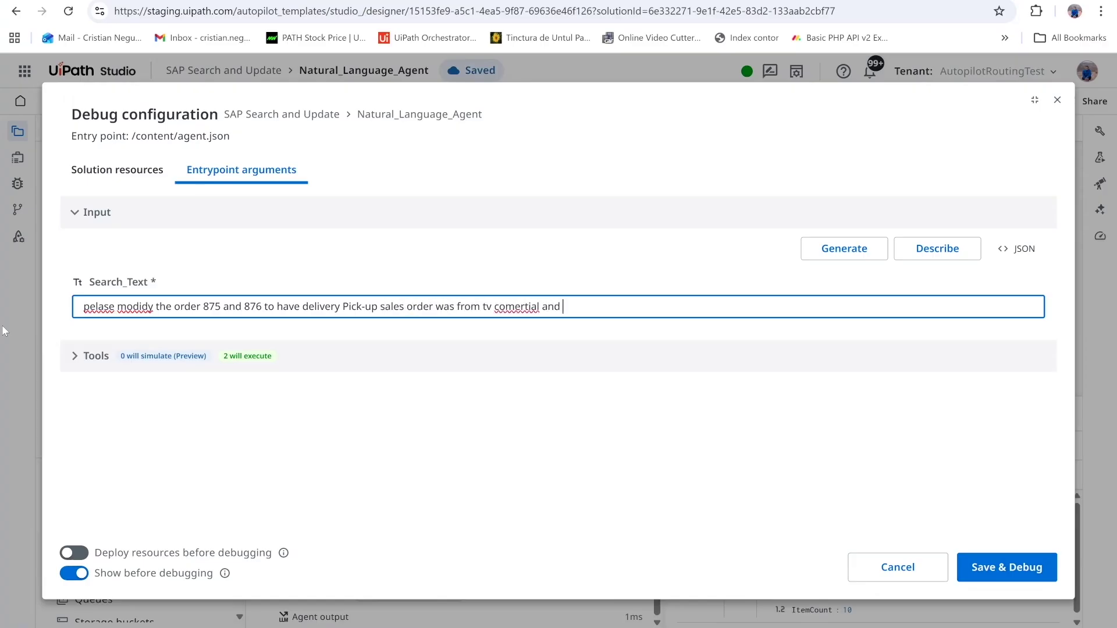
Add delivery date 25 May and purchase order "demo for youtube" to the request, and save and run the debug
text(f)
text(eliver date 25 may  pruchares order)
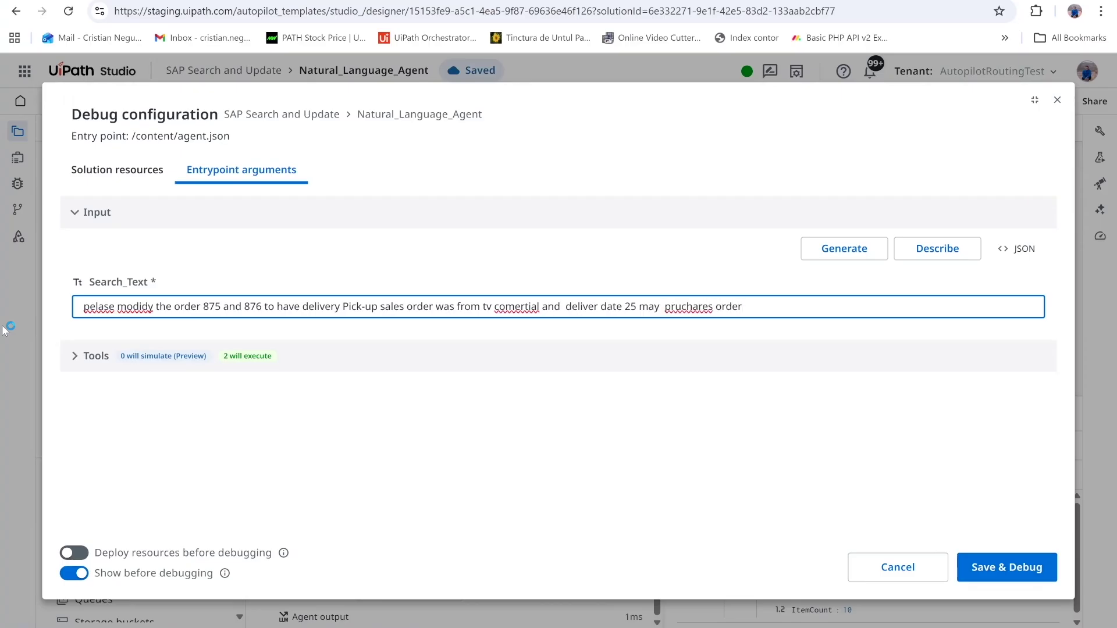
text( will demo fro)
key(BackSpace)
key(BackSpace)
text(or youtubebe)
click(1022, 568)
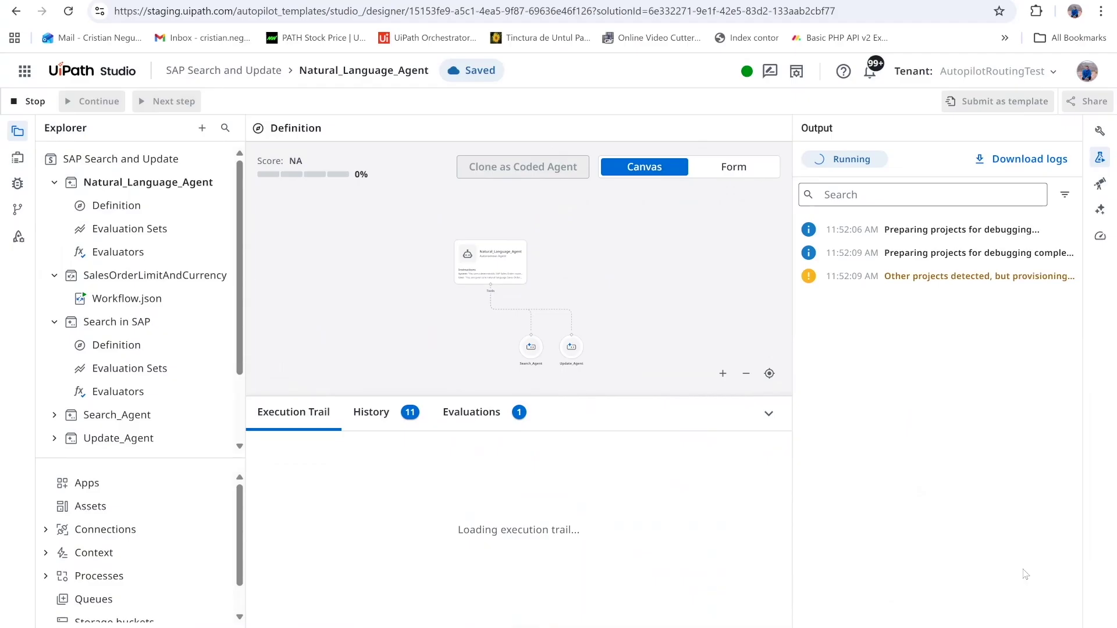
Check the two orders in SAP's Manage Sales Orders list, and return to UiPath Studio to read the Update_Agent tool call's instructionText
key(ctrl+Tab)
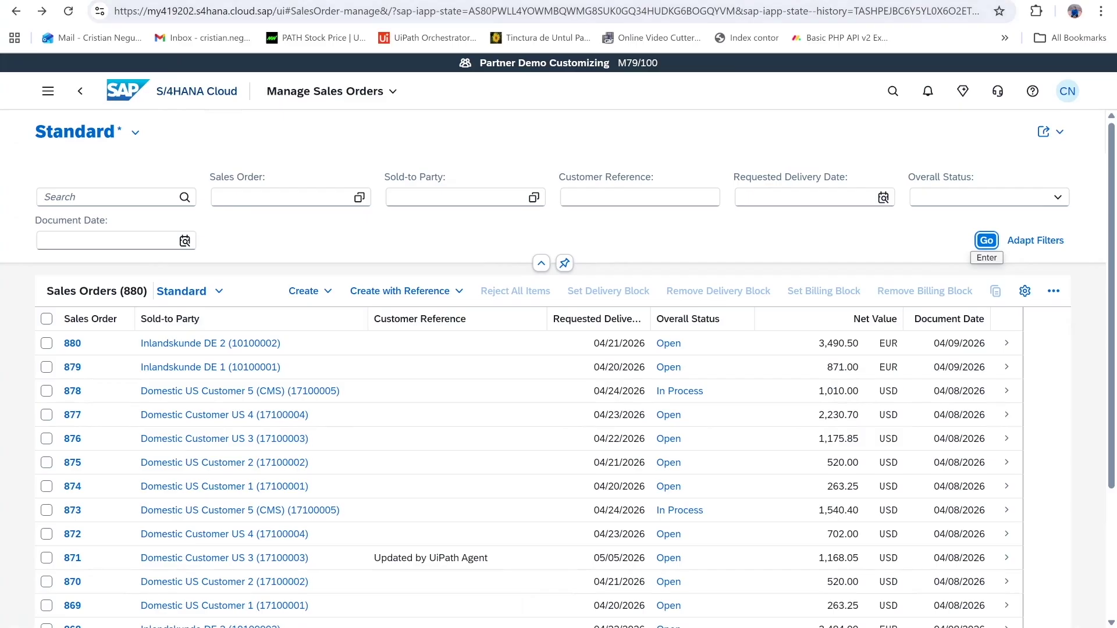
key(ctrl+shift+Tab)
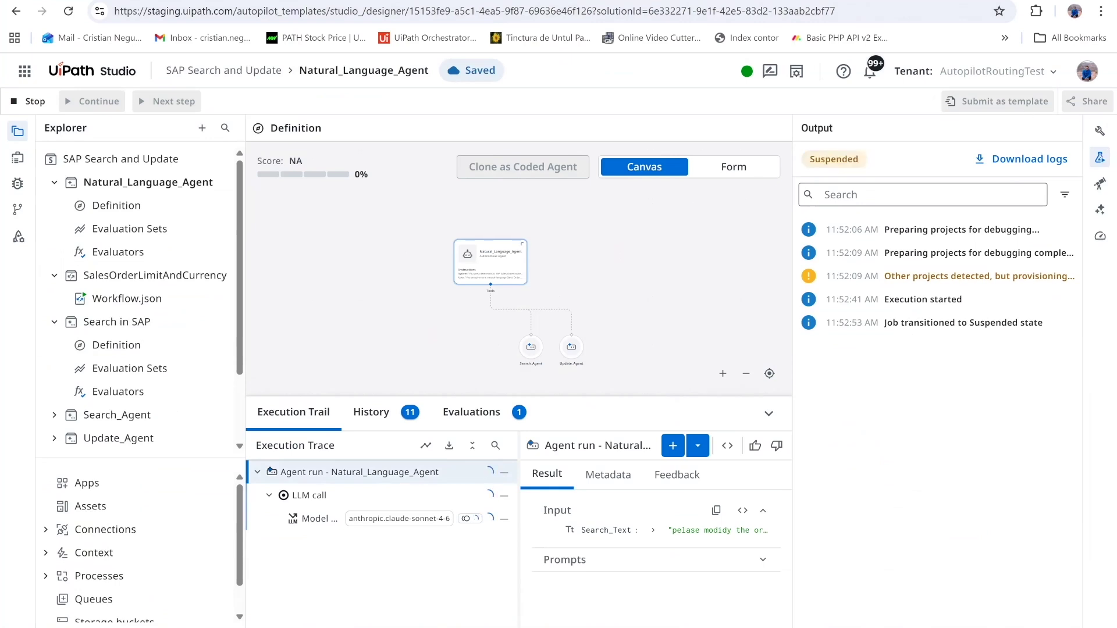
click(1101, 159)
click(371, 550)
click(370, 546)
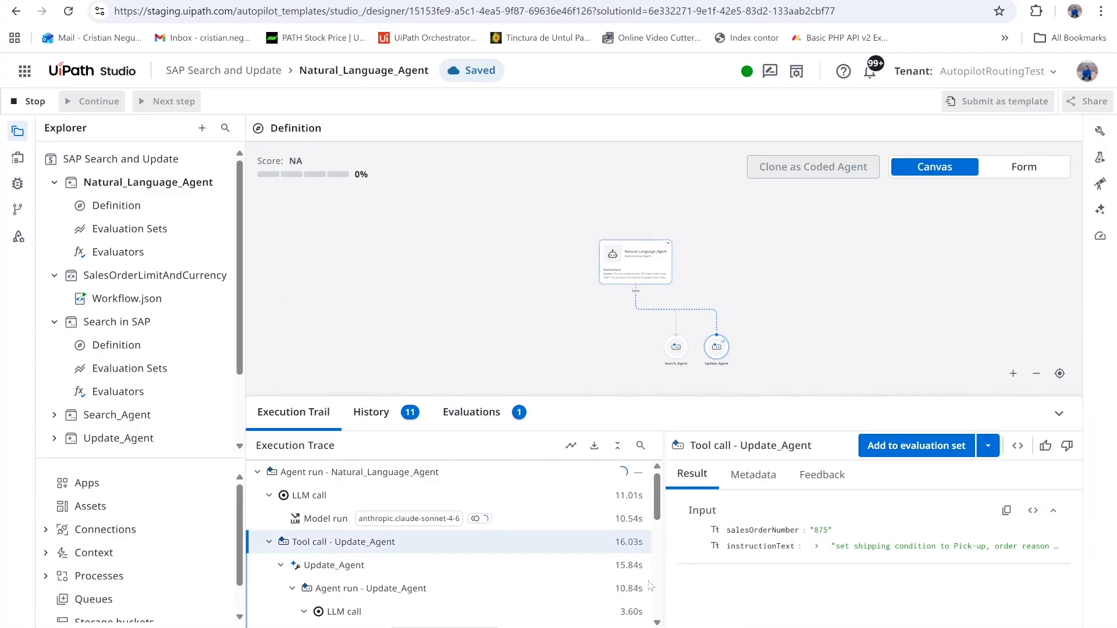
click(816, 545)
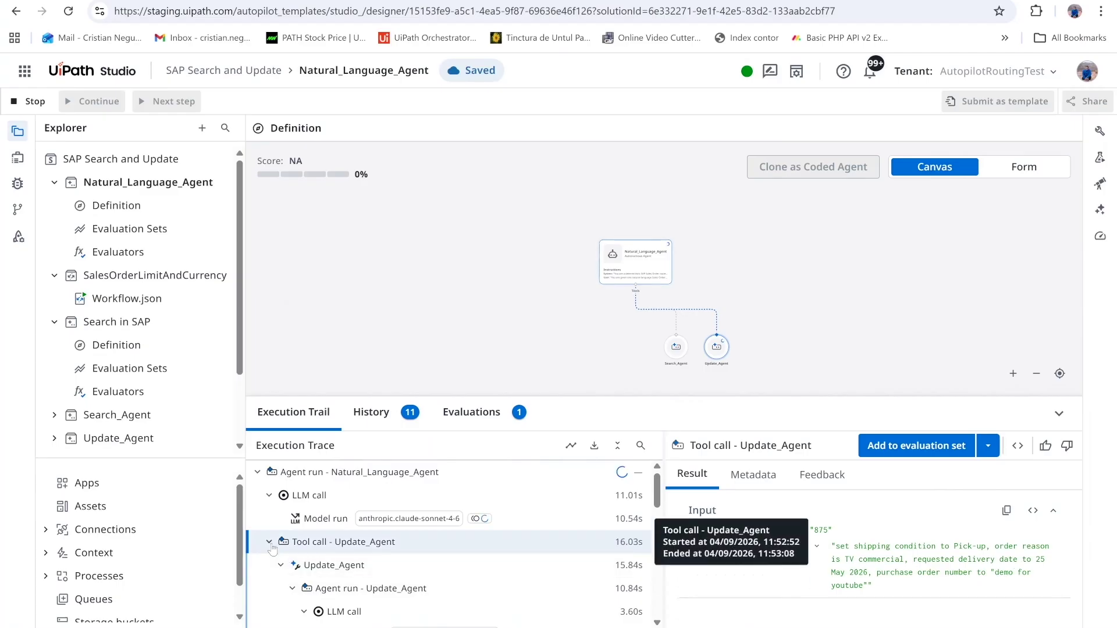
click(817, 547)
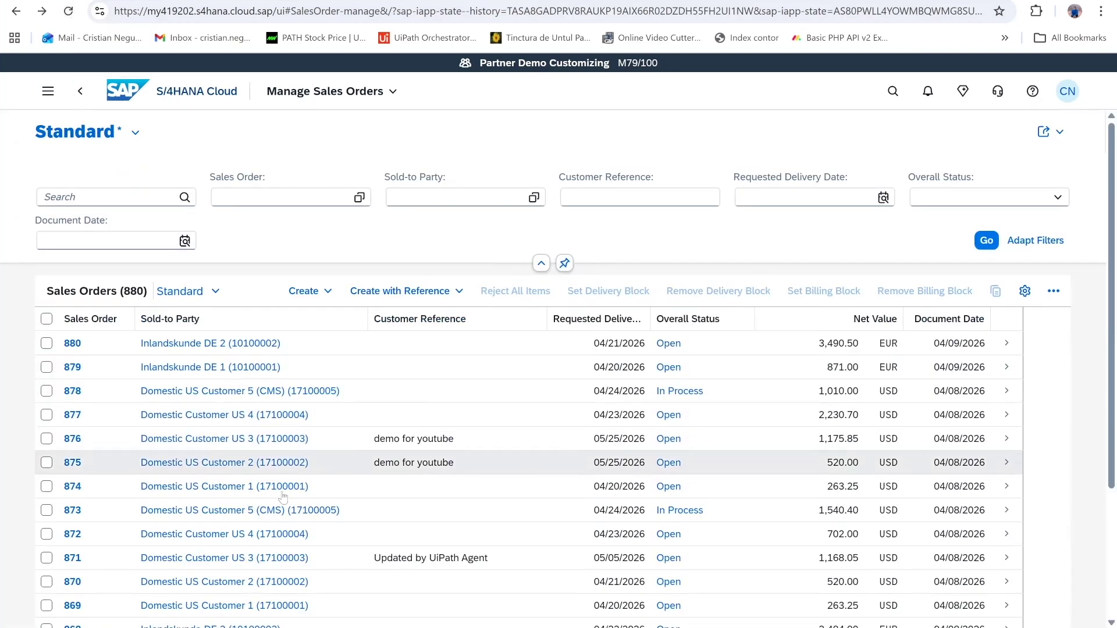
Switch to SAP S/4HANA Cloud, open the Domestic US Customer 2 order referenced "demo for youtube", and examine its General Information
right_click(72, 462)
click(147, 305)
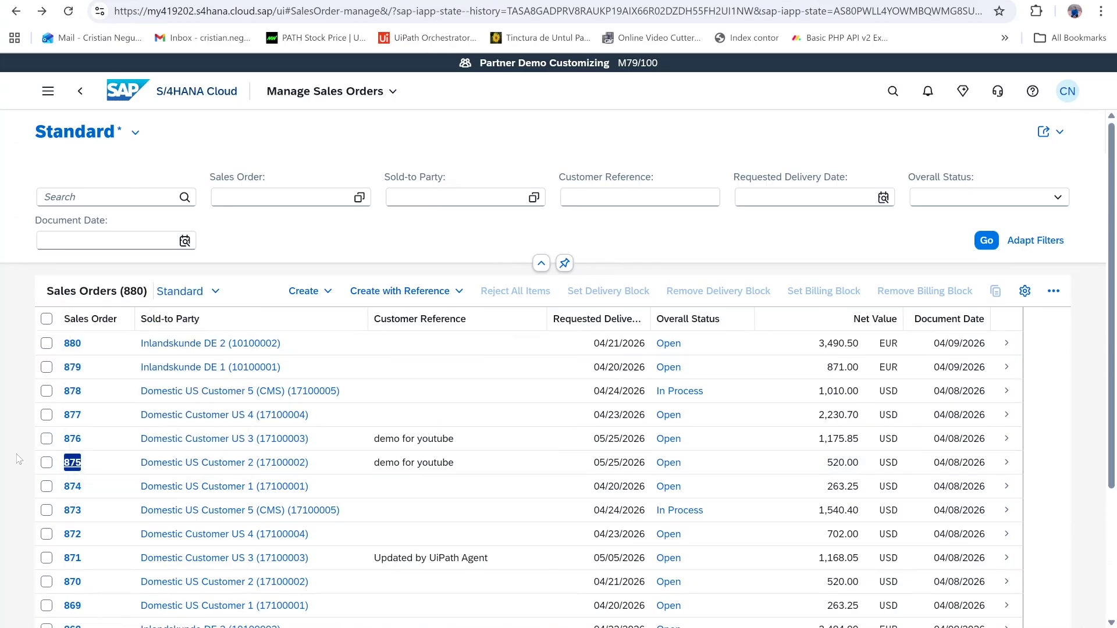
right_click(72, 465)
key(Escape)
click(73, 463)
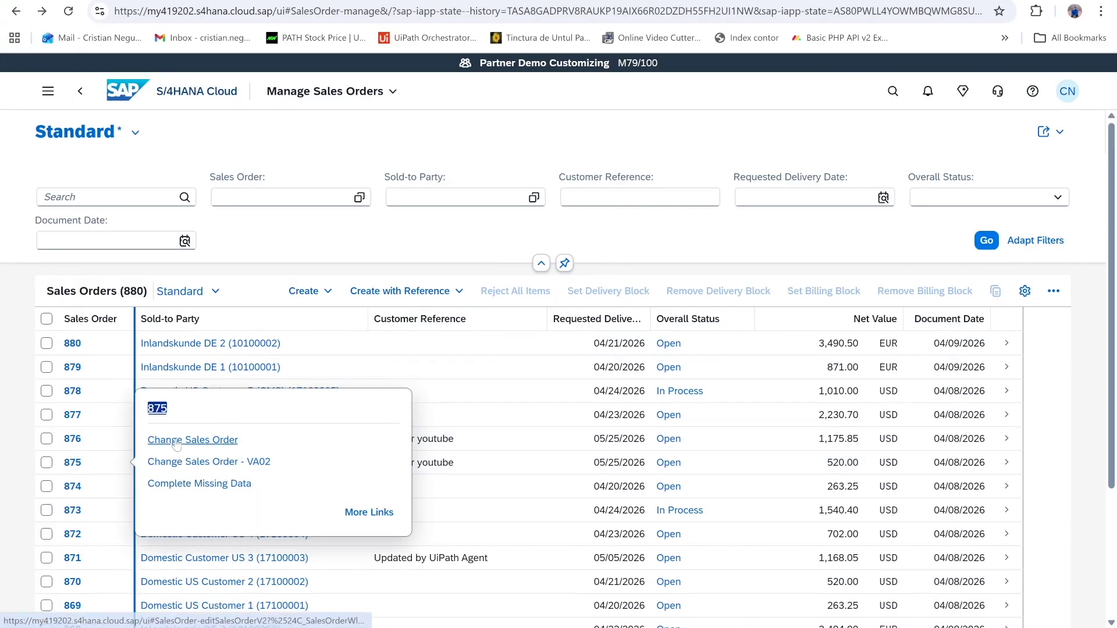
click(176, 445)
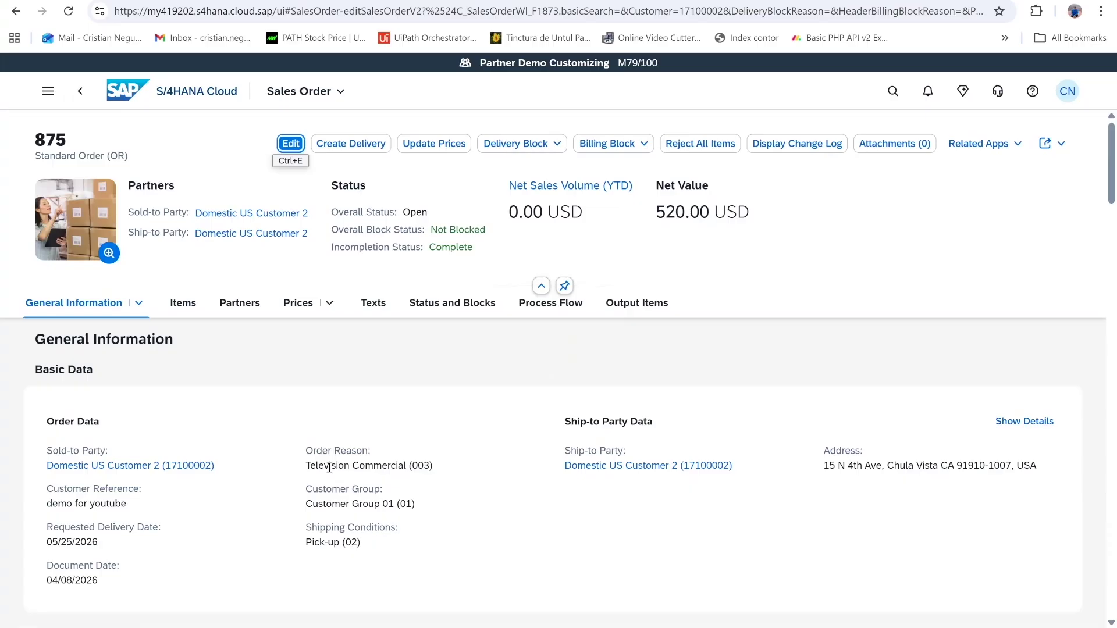
scroll(402, 462, down, 5)
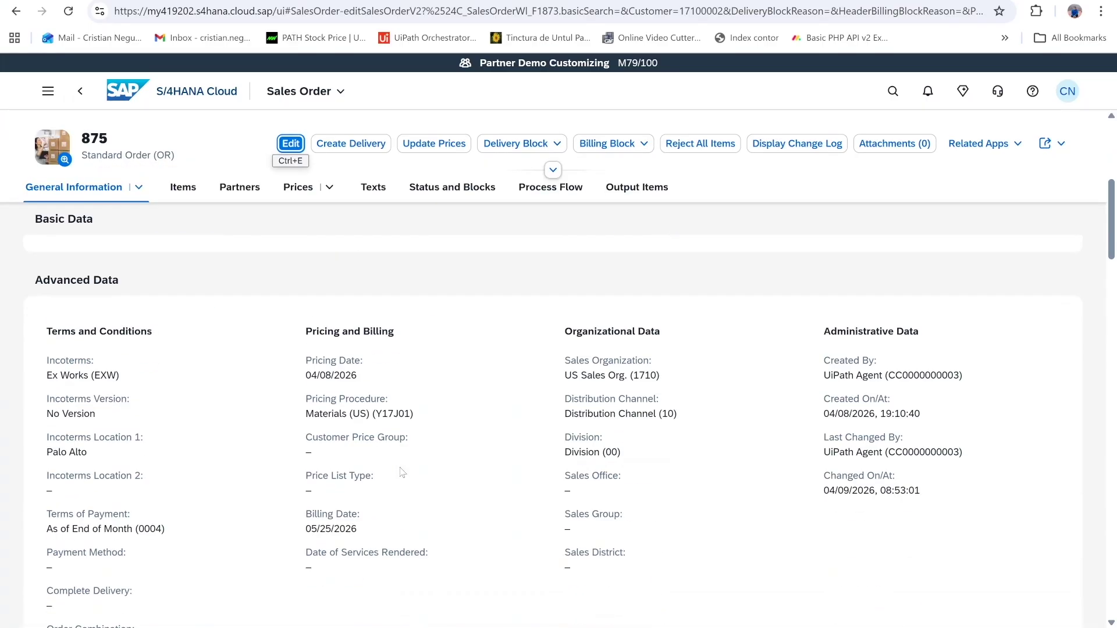
Return to UiPath Studio and begin a new debug Search_Text with "give me order from Australian that"
key(ctrl+Tab)
click(145, 102)
drag(880, 326, 2, 385)
key(BackSpace)
text(give me )
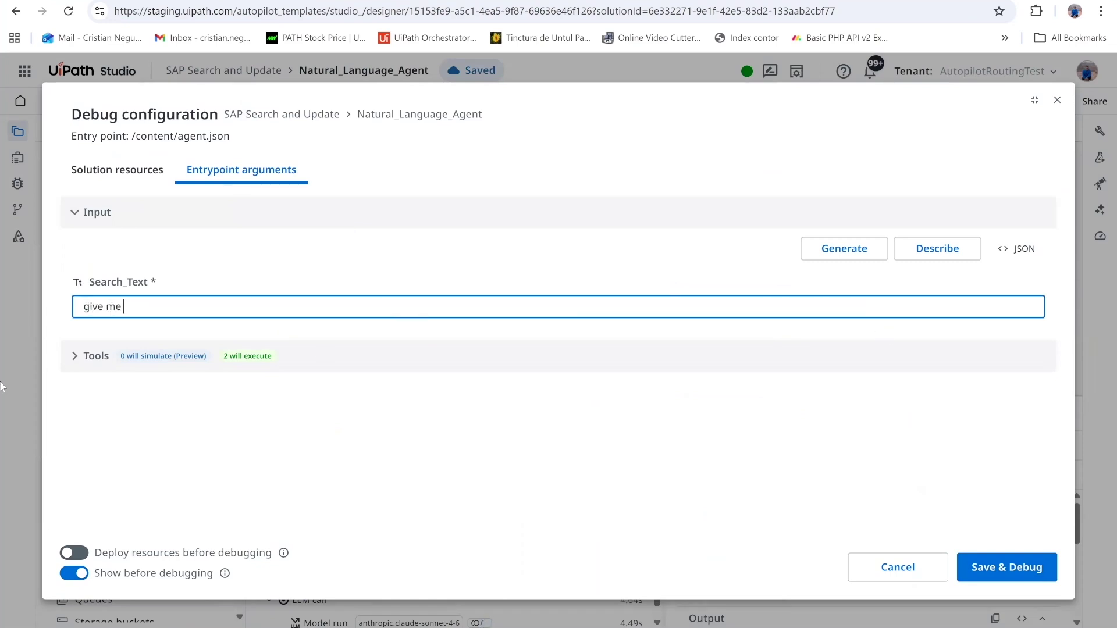
text(sa)
key(BackSpace)
key(BackSpace)
text(order from Australai)
text(lian that)
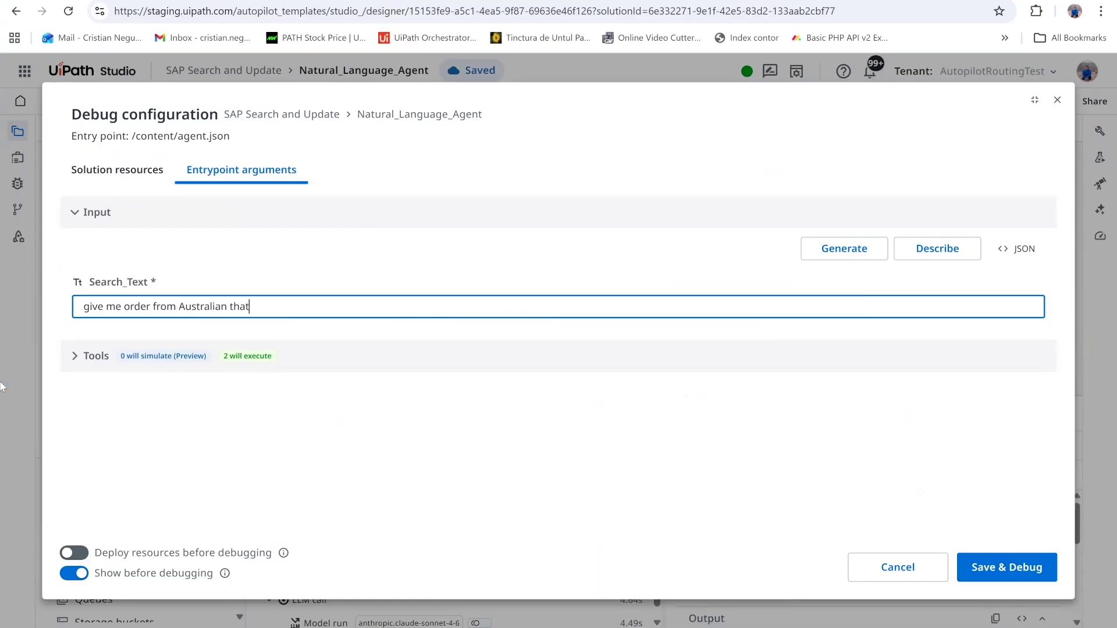
Complete the request with orders after 1 March 2026 with 6 items, delivery date updated to 30 May and immediate payment, and run the debug
text( afe after 1 march 2026)
text( thu)
key(BackSpace)
key(BackSpace)
key(BackSpace)
text(with 6 items )
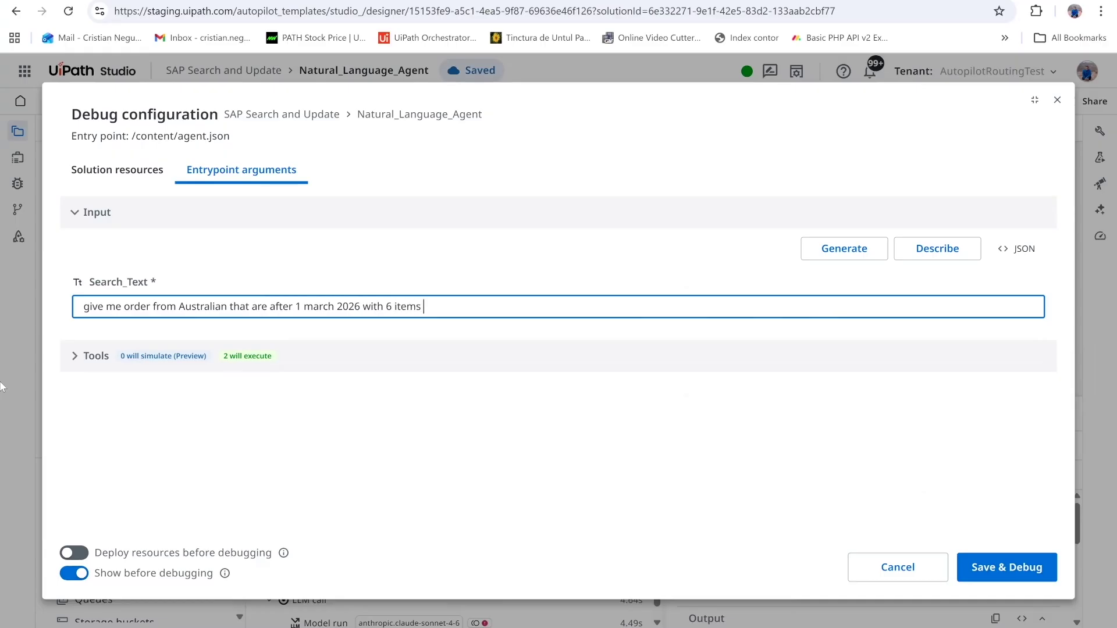
text(and update the delivery date  to be 30 MAy and the payment should be immediatly)
click(1024, 571)
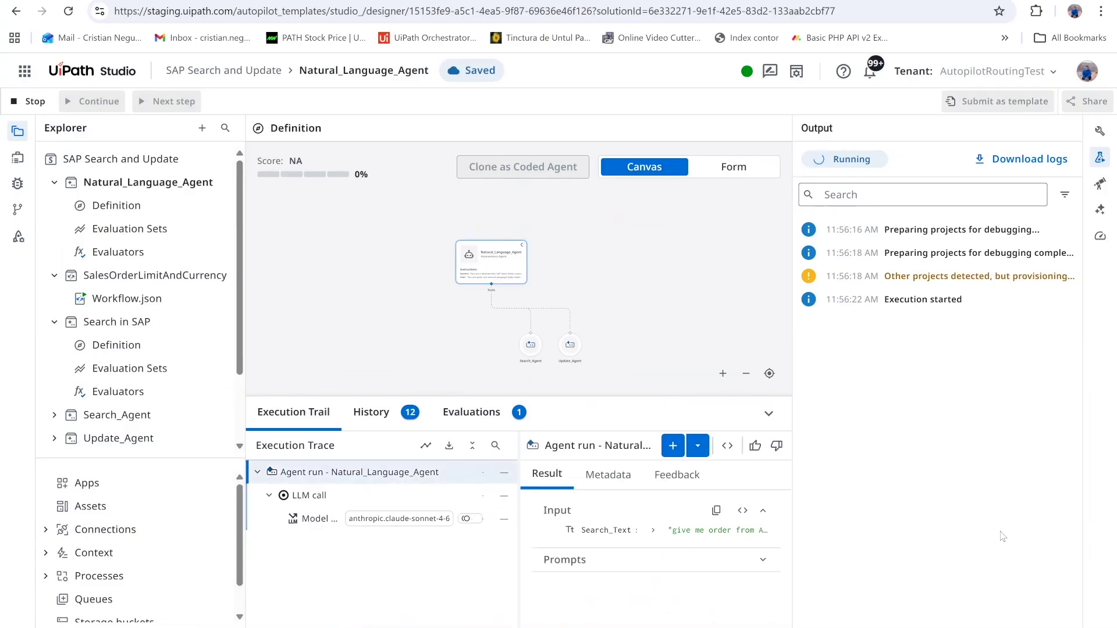
View the Search_Agent tool call in the execution trace and read its full searchString input
click(1100, 157)
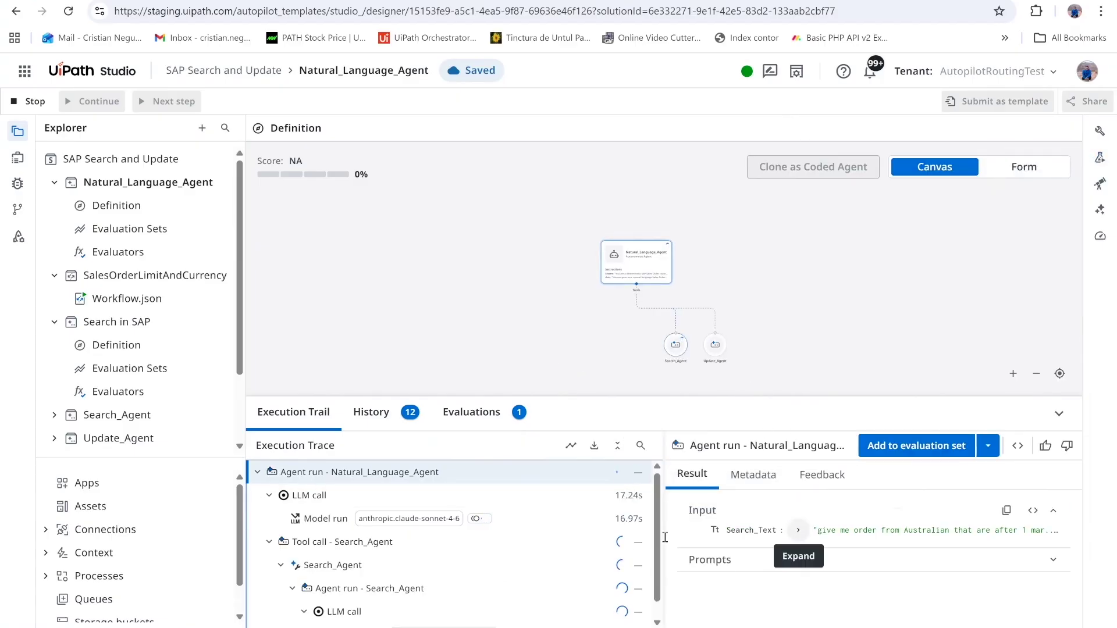
click(402, 565)
click(406, 550)
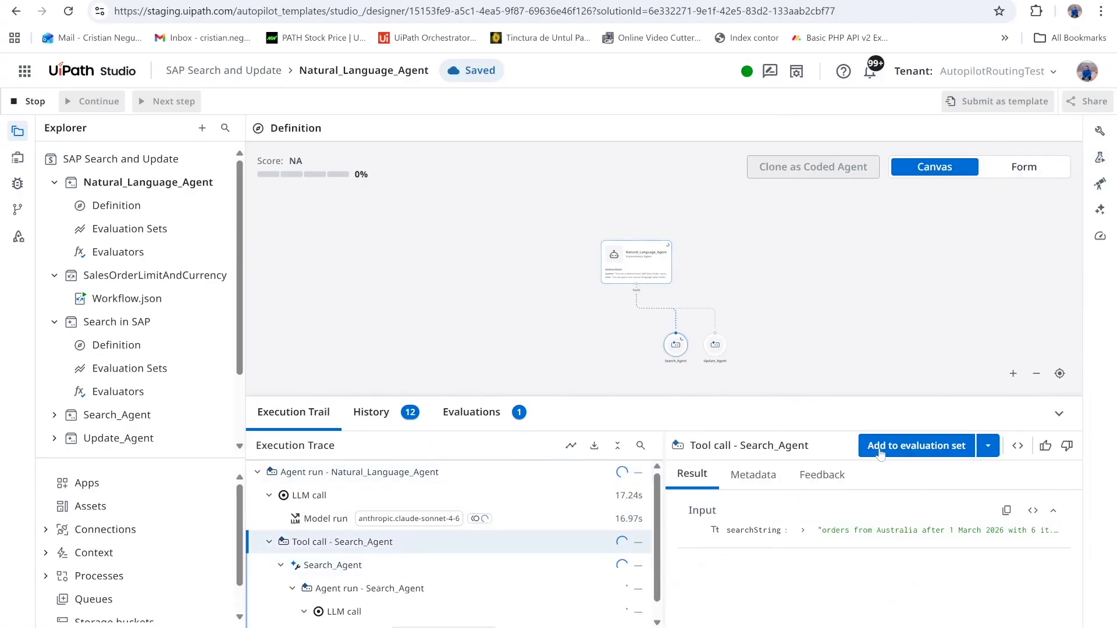
click(803, 530)
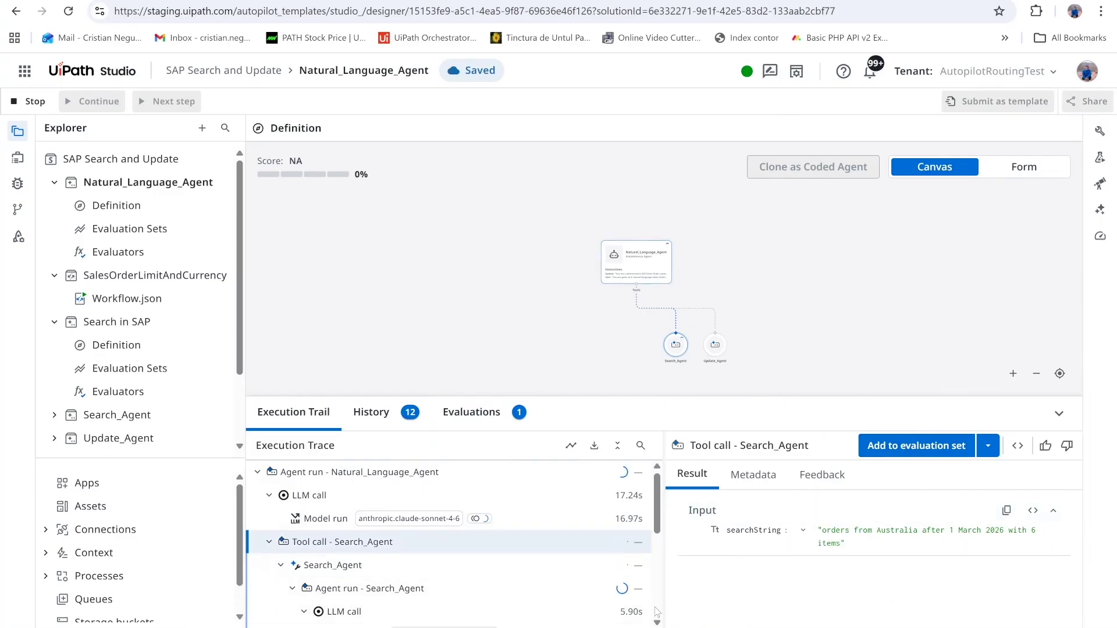
Inspect the nested Search in SAP run in the trace, including its SAPIndexNEW and SalesOrderLimitAndCurrency tool calls
scroll(657, 555, down, 3)
click(316, 535)
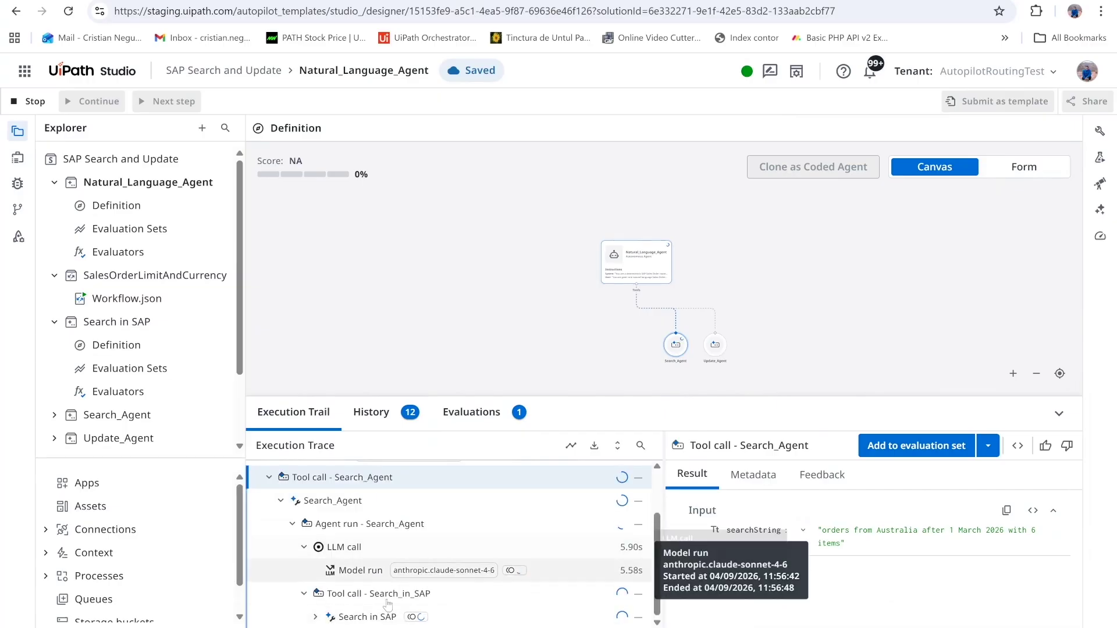
click(315, 618)
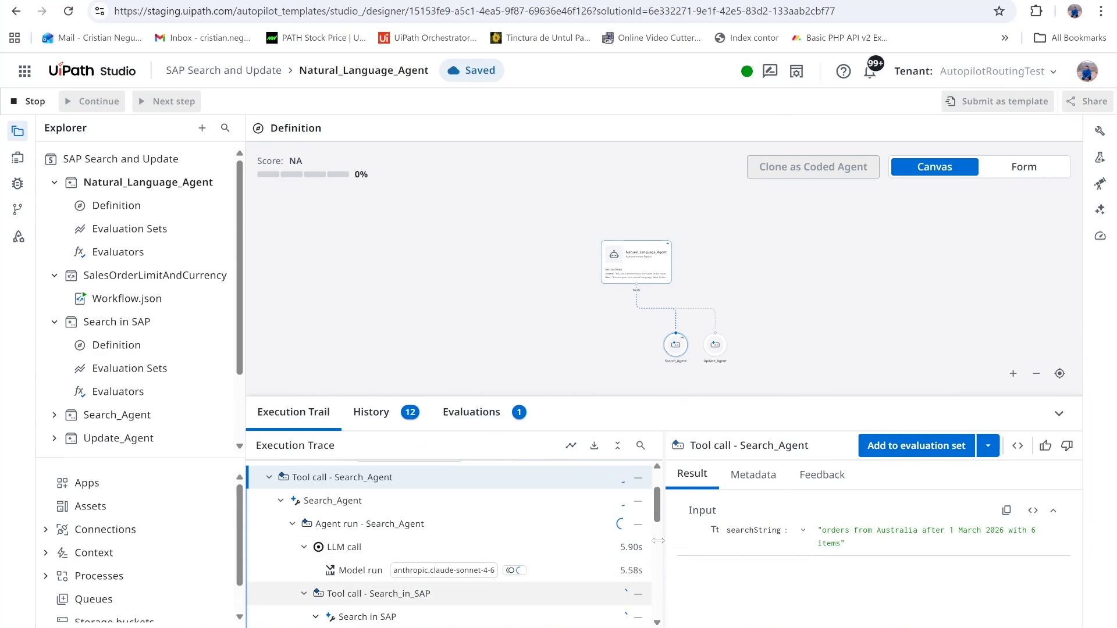
scroll(354, 565, down, 3)
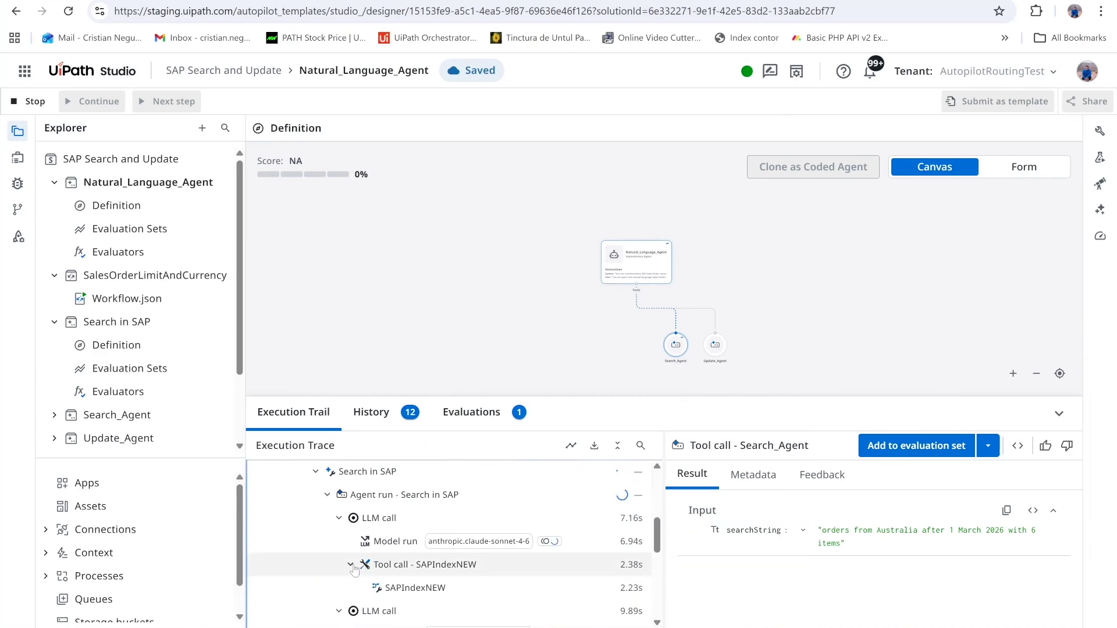
click(351, 565)
scroll(342, 523, down, 2)
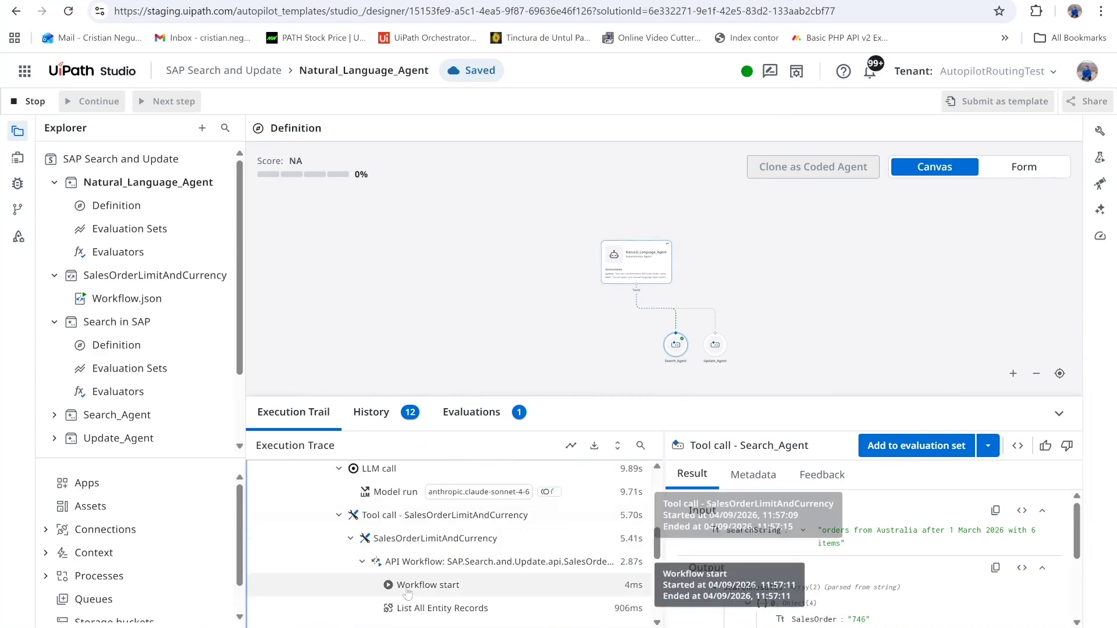
click(340, 518)
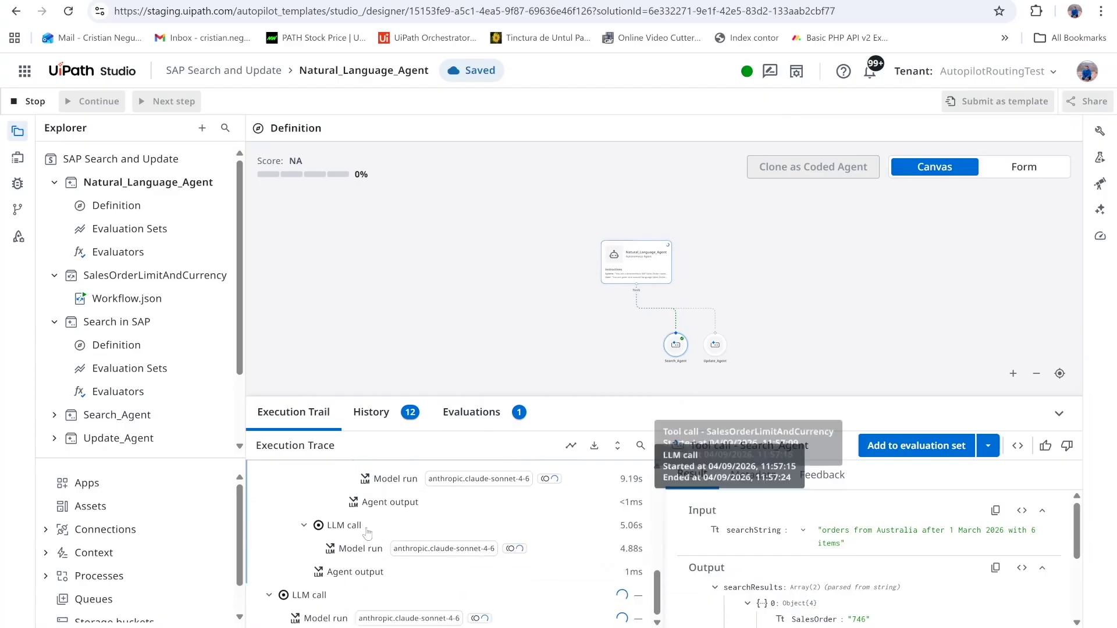
Review the sales orders in the Search_Agent's agent output and the input of the first Update_Agent tool call
click(384, 572)
scroll(896, 566, down, 3)
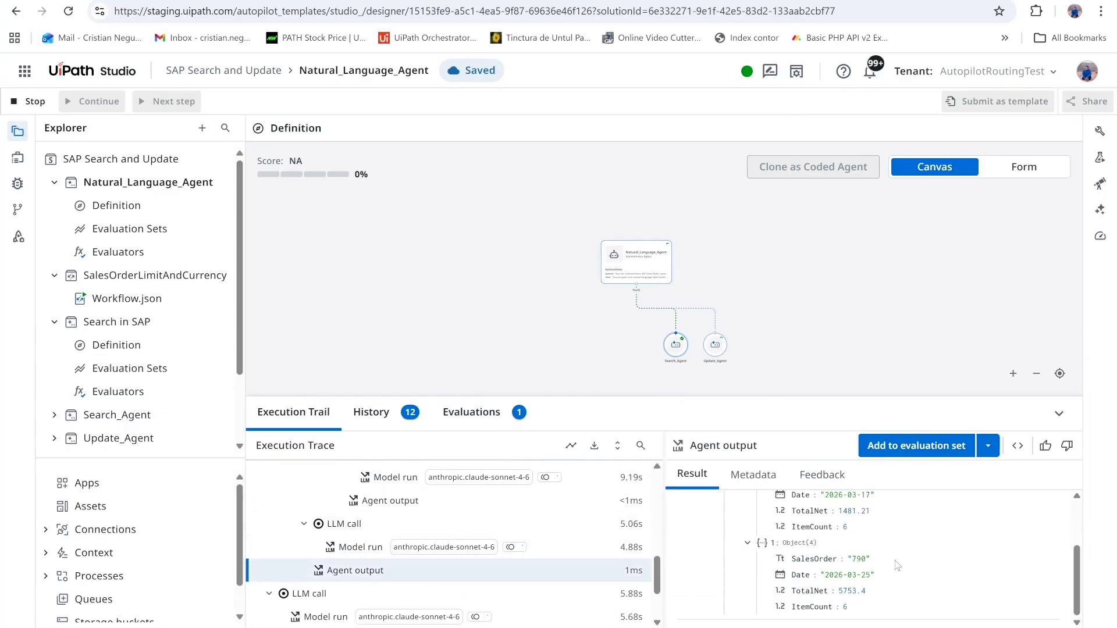
scroll(897, 567, up, 3)
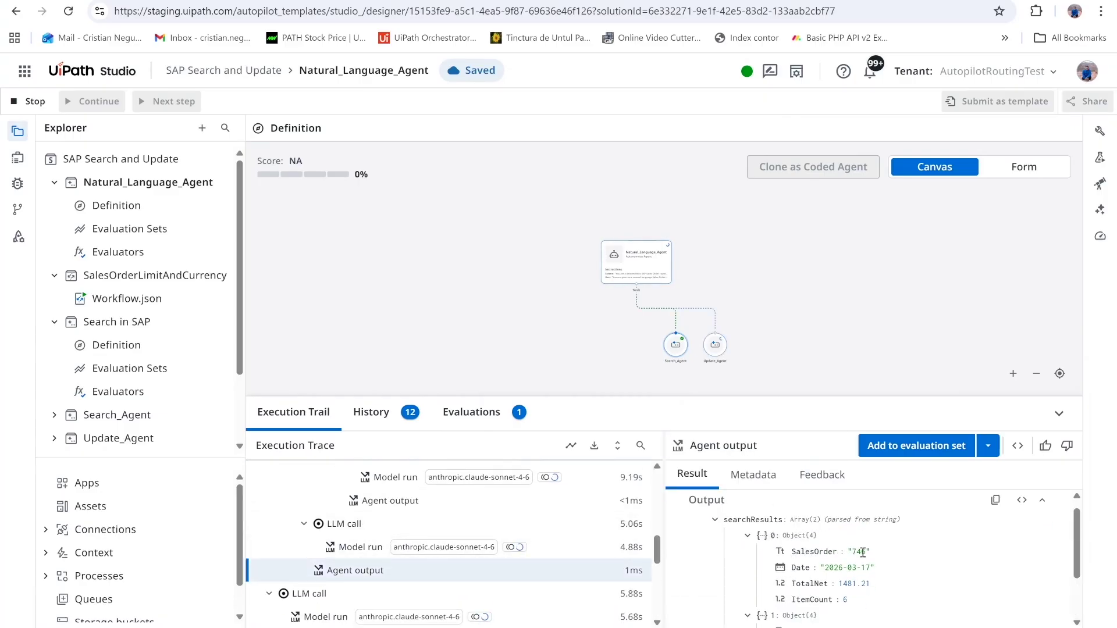
scroll(709, 575, down, 2)
scroll(663, 597, down, 3)
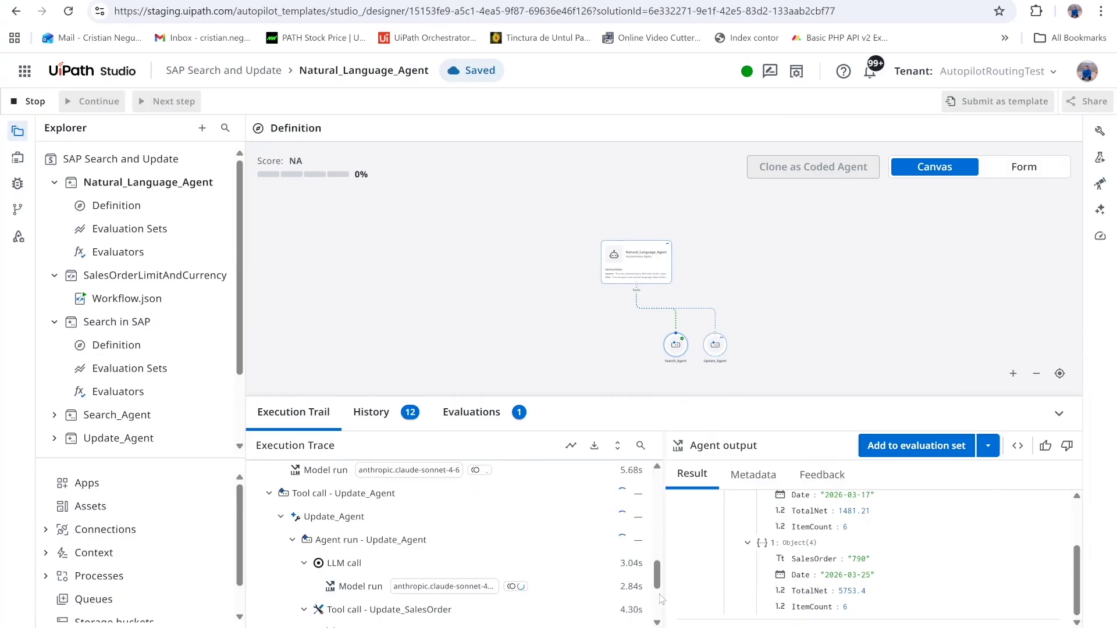
click(330, 493)
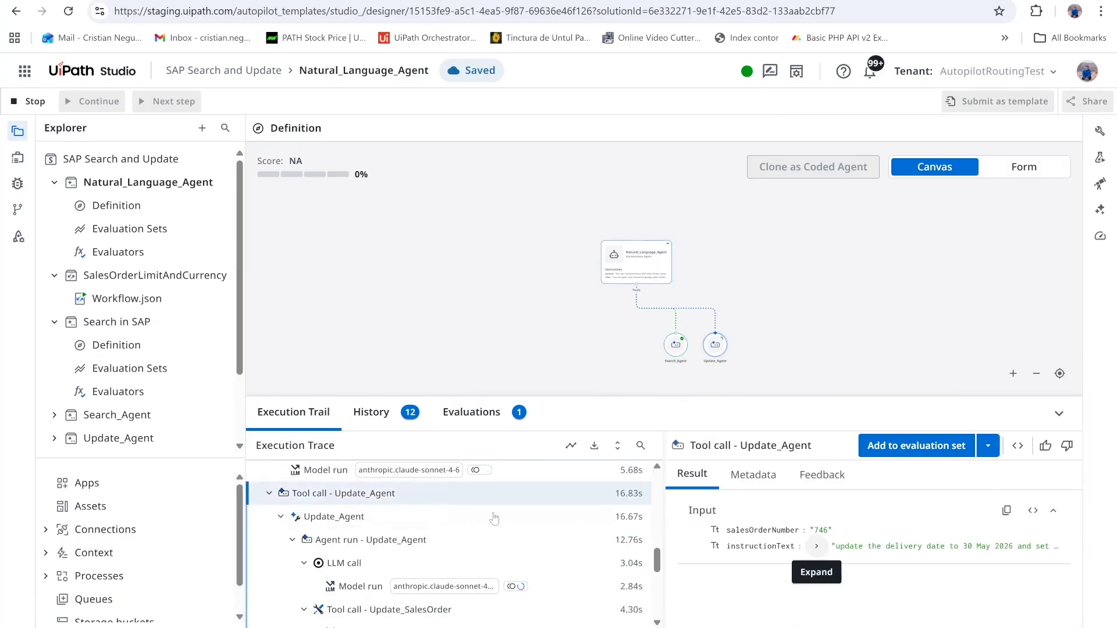
click(268, 495)
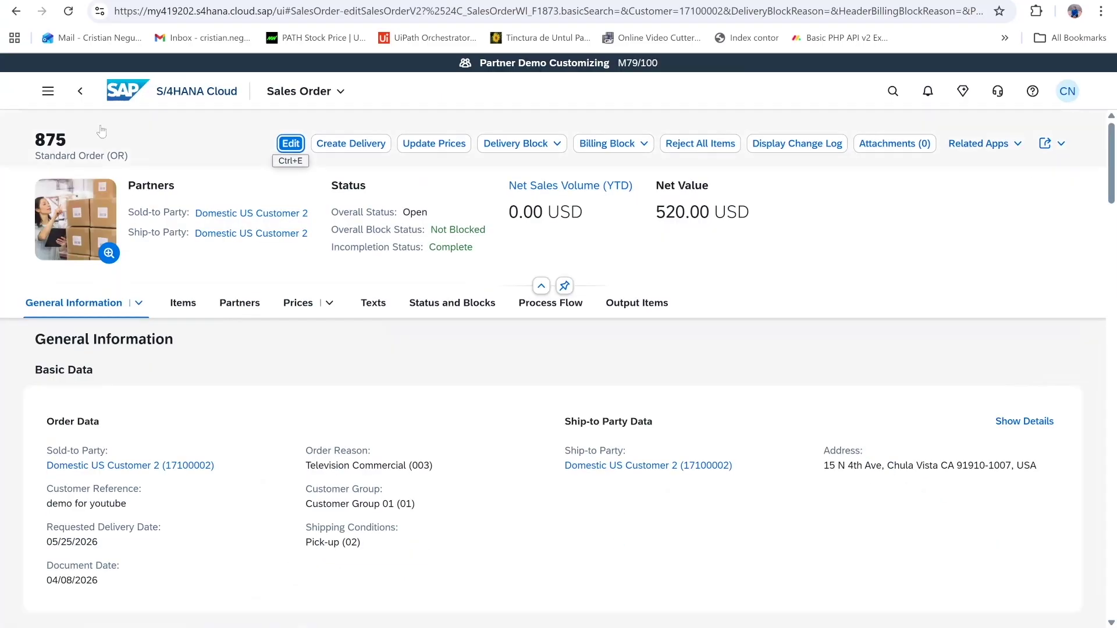
In SAP's Manage Sales Orders, filter by the first order number returned by the agent and open that sales order
click(80, 90)
click(256, 190)
text(746)
key(Return)
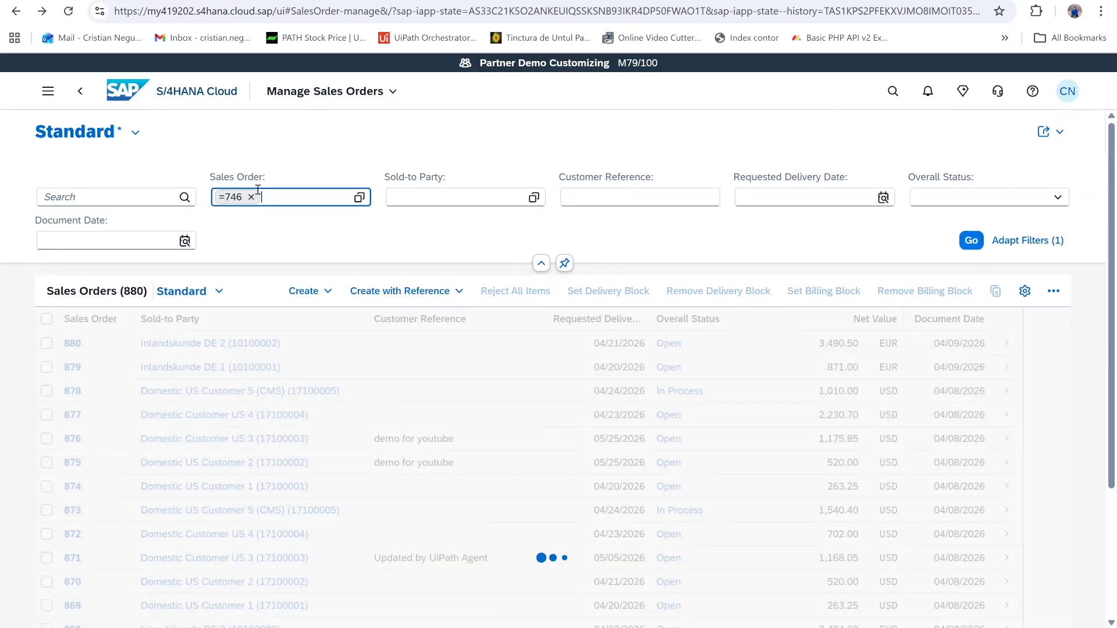
right_click(74, 329)
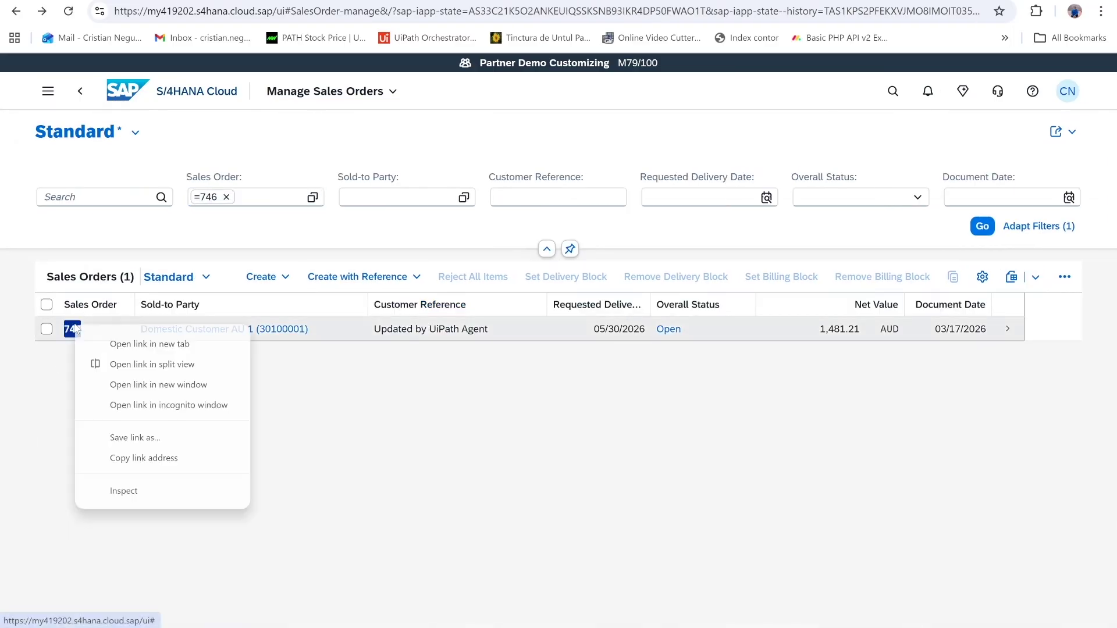
click(72, 328)
click(176, 306)
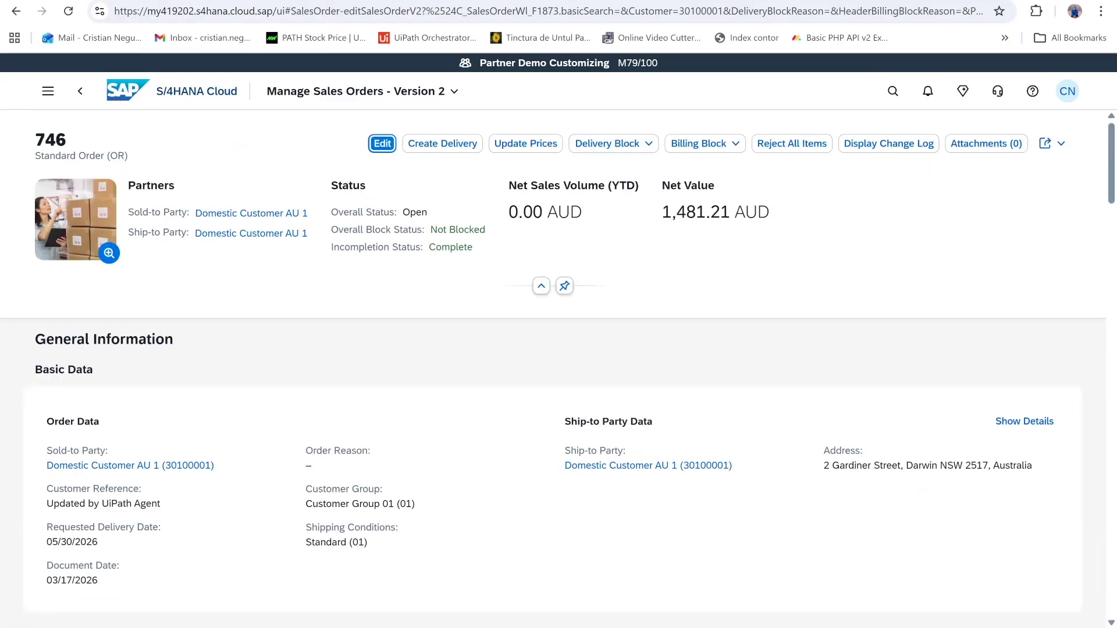
Compare the sales order's delivery date and payment terms with the full instructionText passed to the Update_Agent
scroll(329, 410, down, 1)
scroll(333, 414, down, 5)
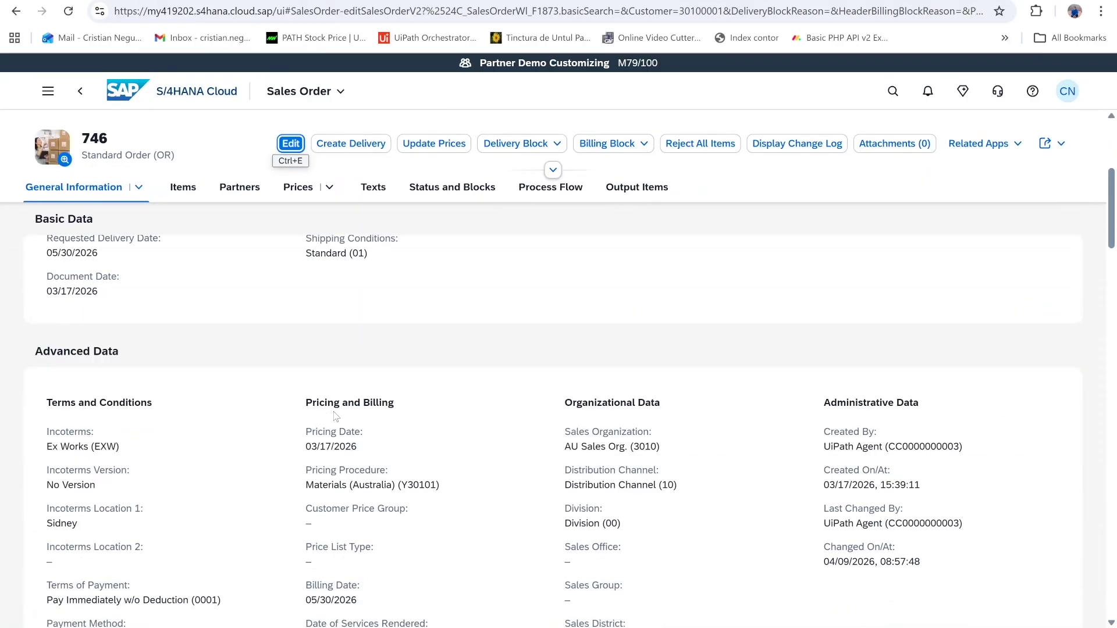
scroll(390, 331, up, 3)
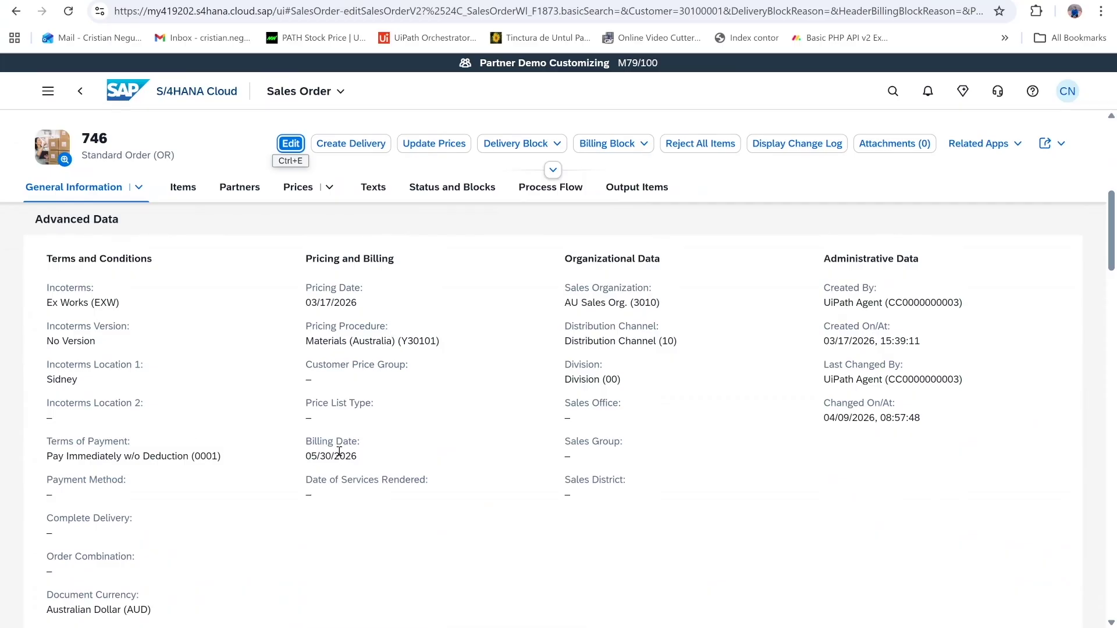
scroll(339, 452, up, 5)
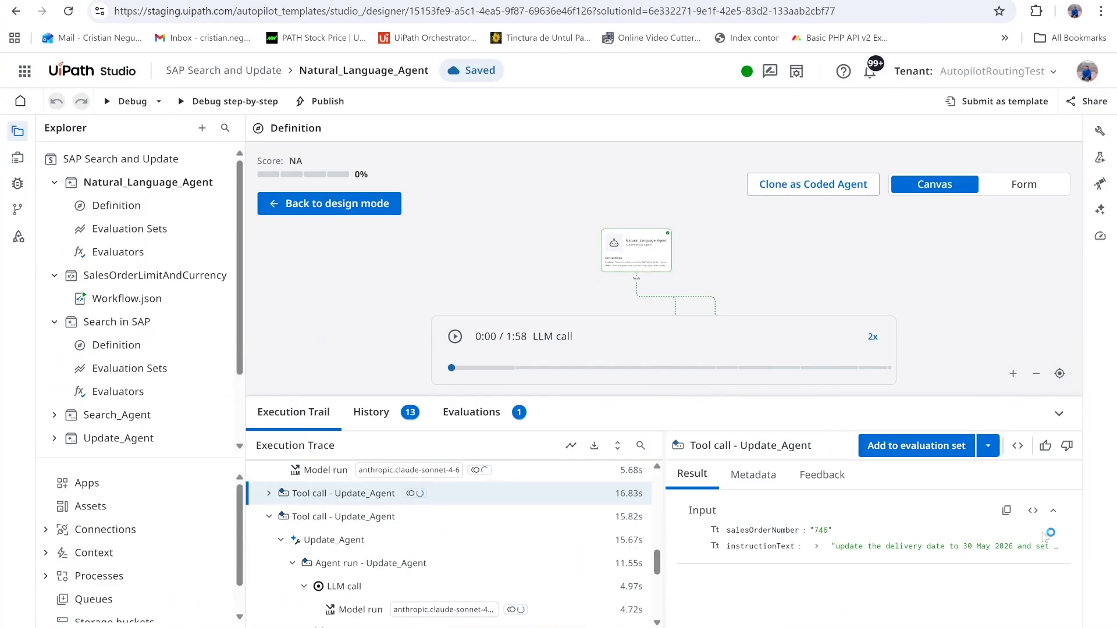
click(817, 546)
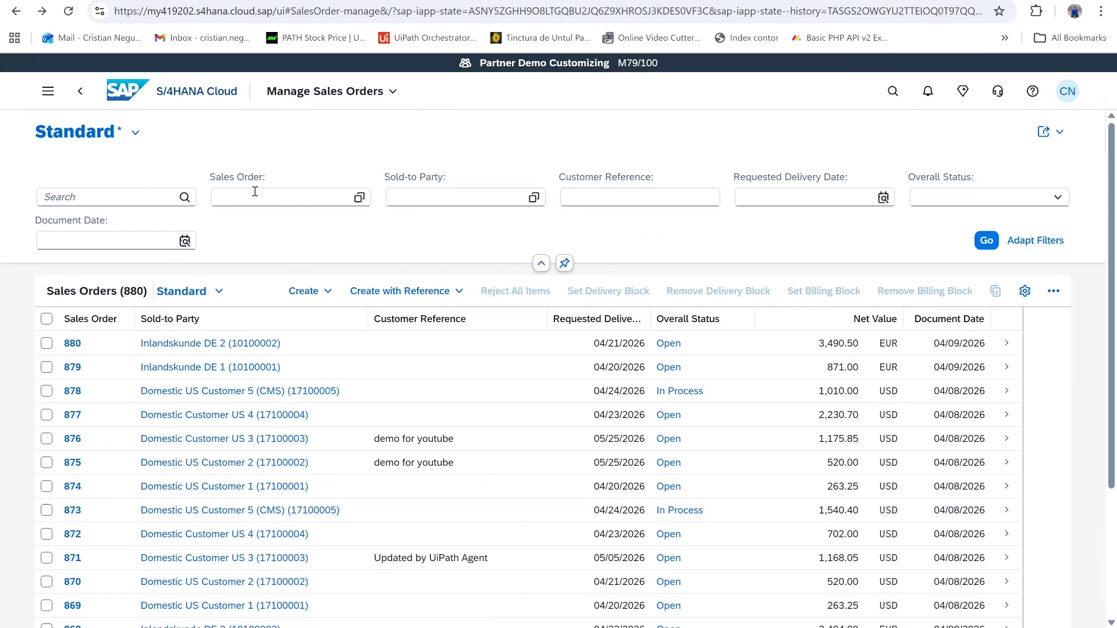
click(255, 191)
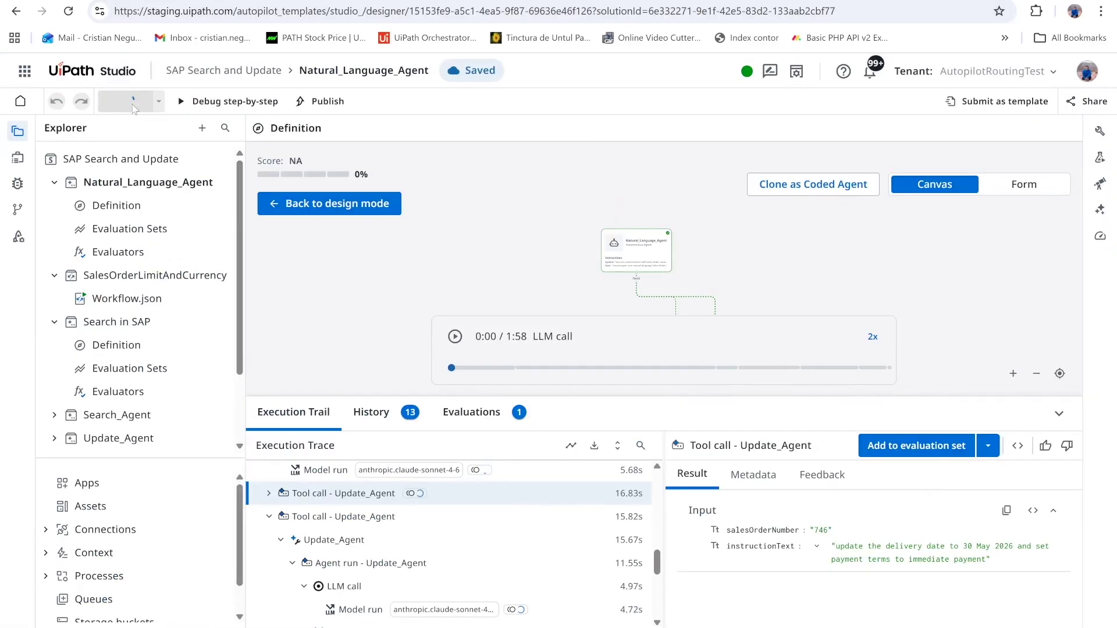
In UiPath Studio, open the Natural_Language_Agent's debug configuration and change Search_Text to ask for 4 items and a 21 May delivery date
click(130, 103)
click(390, 309)
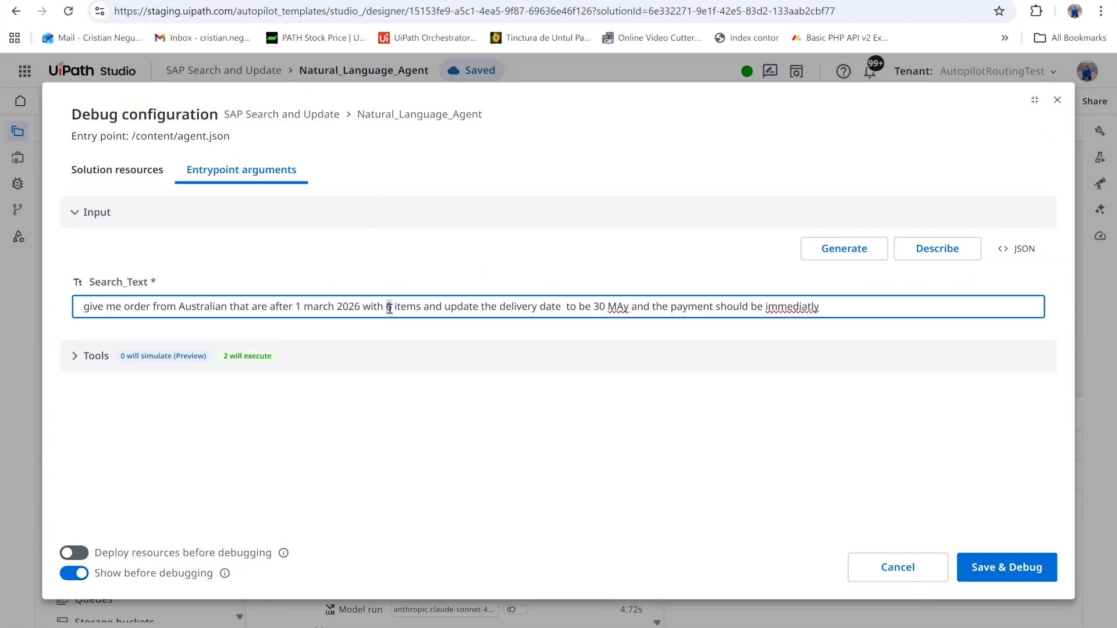
text(4)
key(BackSpace)
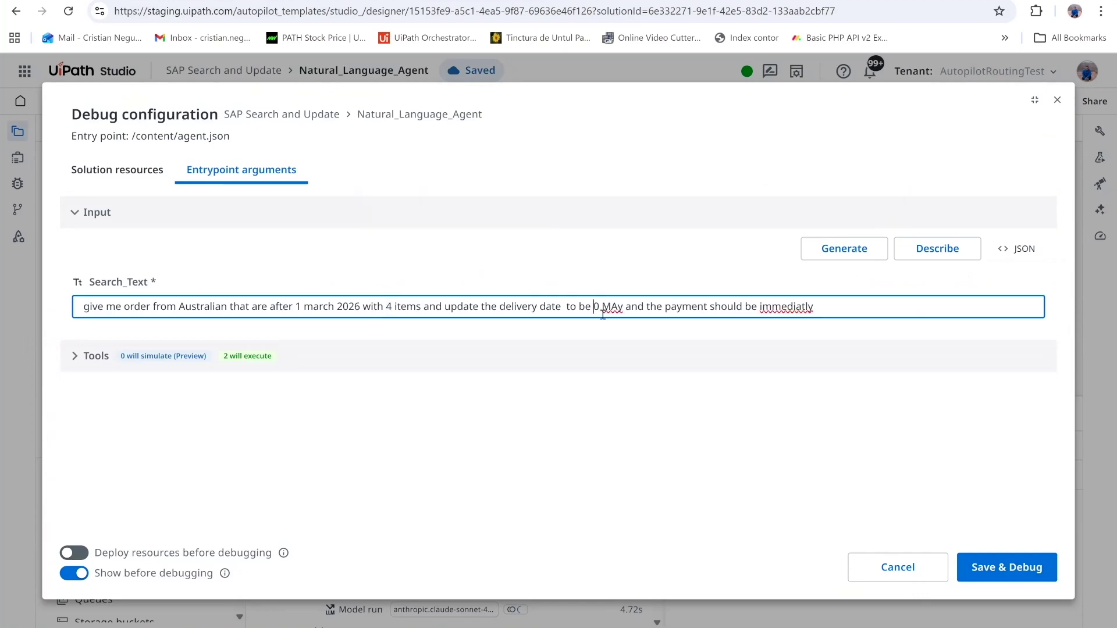
key(Delete)
text(21)
Reword the update condition in Search_Text to "update only sales orders that have total net amont over 1000 with delivery date"
click(478, 308)
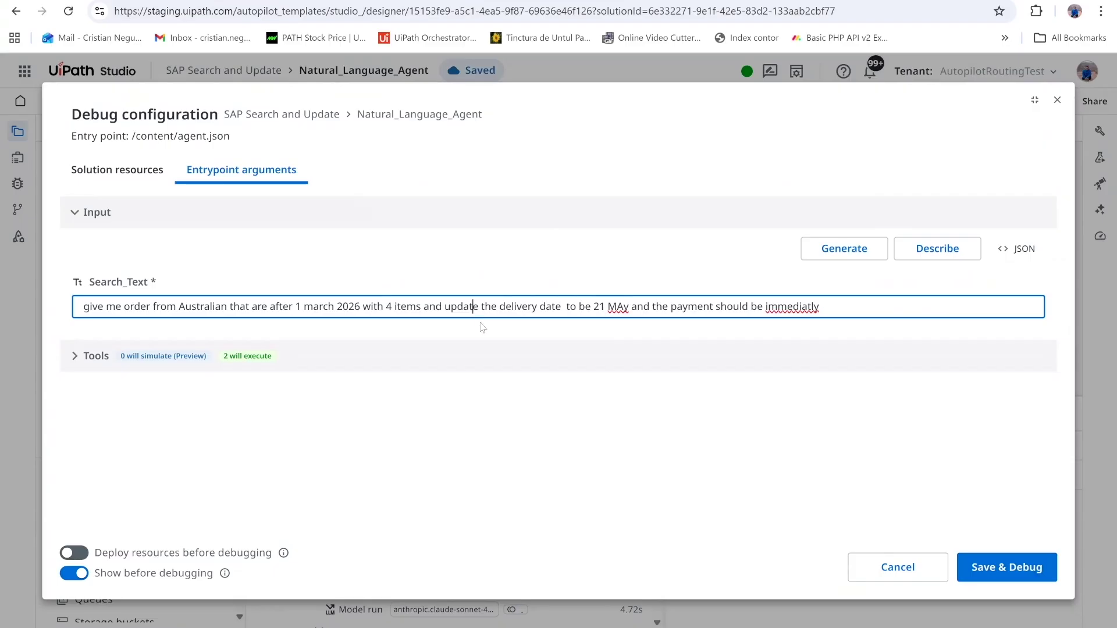
text(only )
text(sales orders)
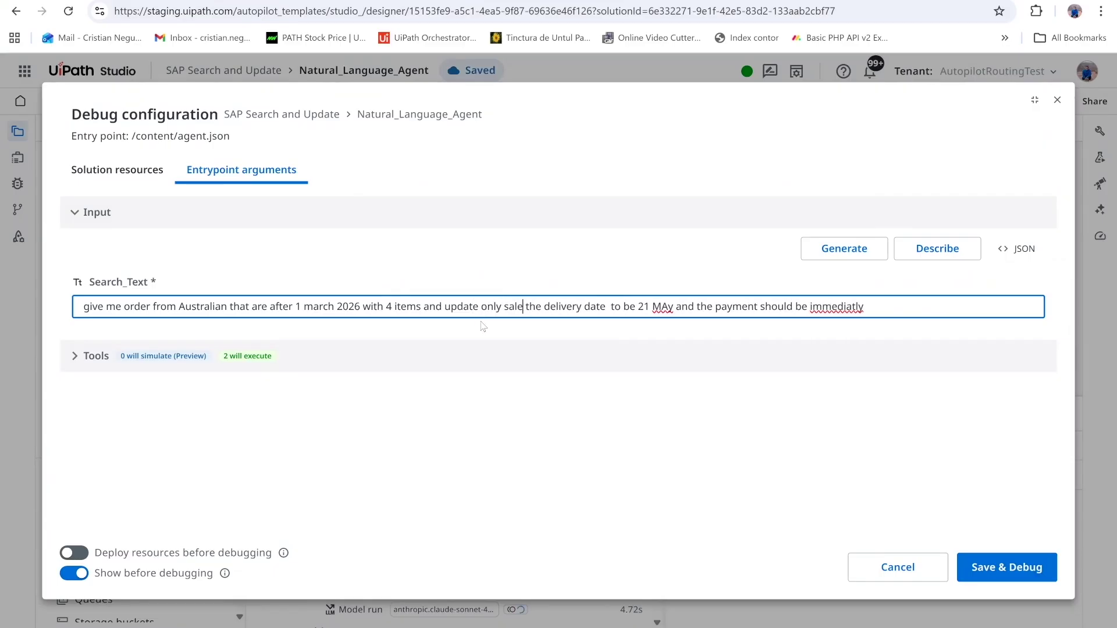
text( that have total ne)
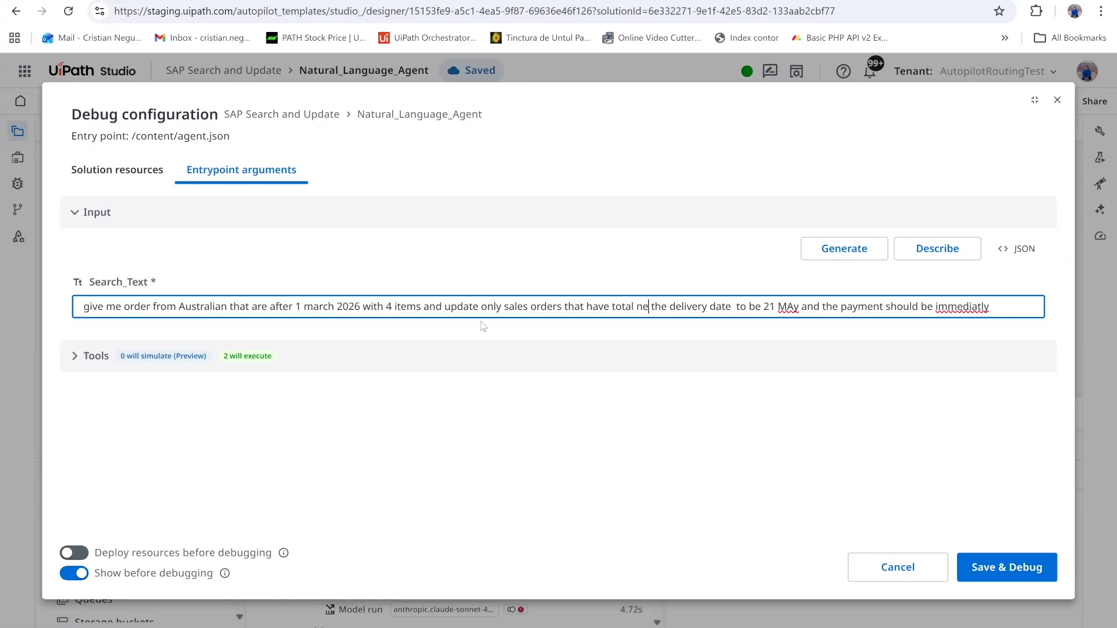
text(t a mont over1000)
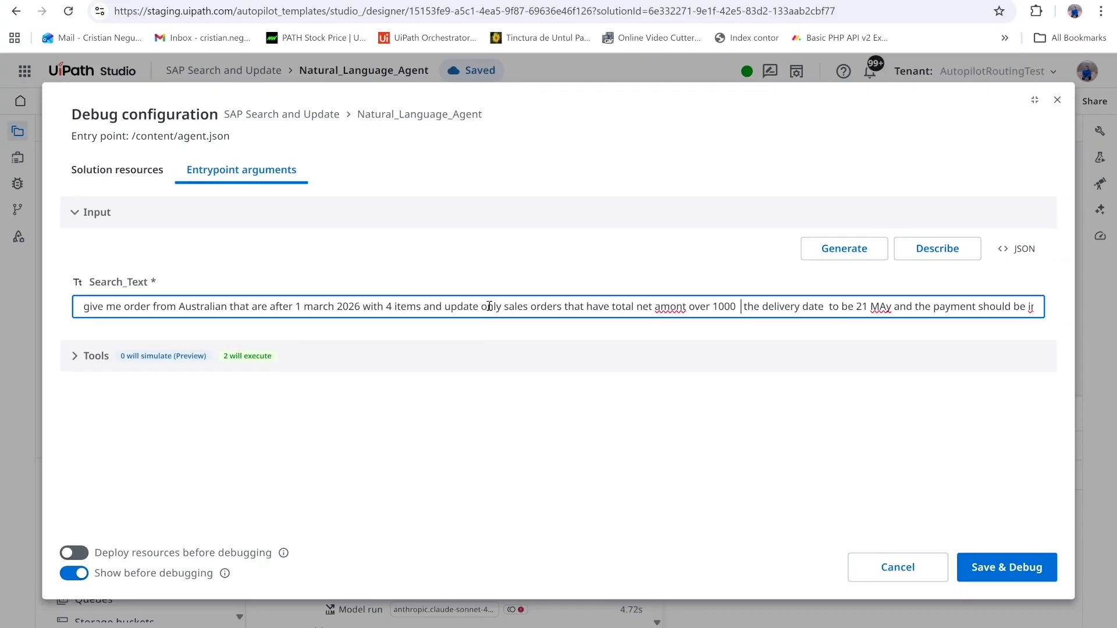
key(BackSpace)
key(BackSpace)
key(BackSpace)
key(BackSpace)
text(with)
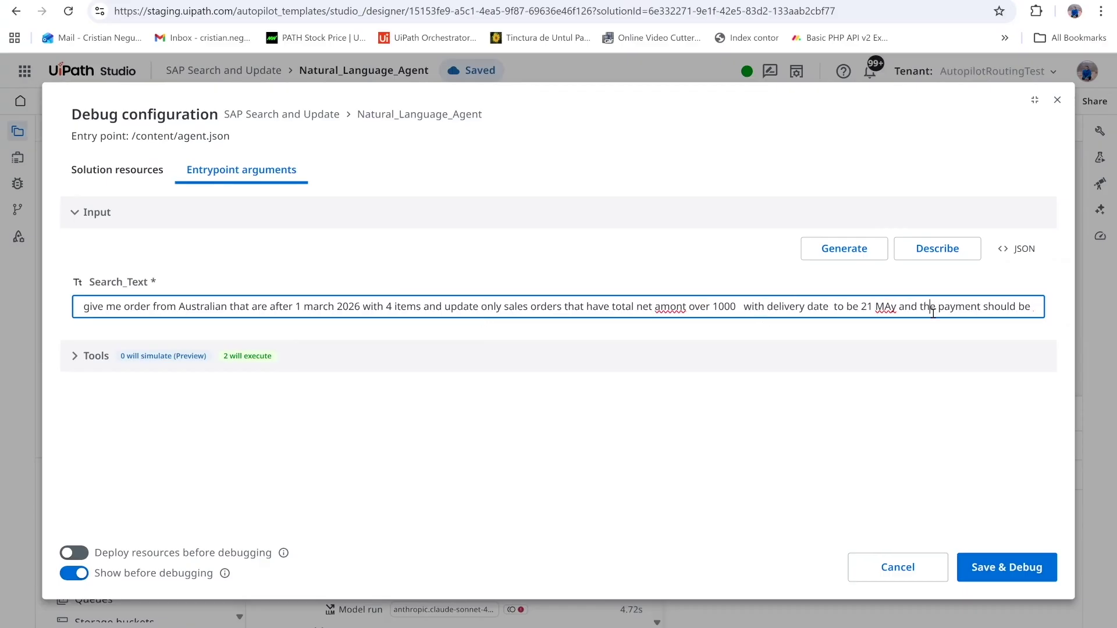
Append item quantities to Search_Text, asking for 2 PC on the first item, 4 on the second and 6 on the third
text(immediatly  and fro)
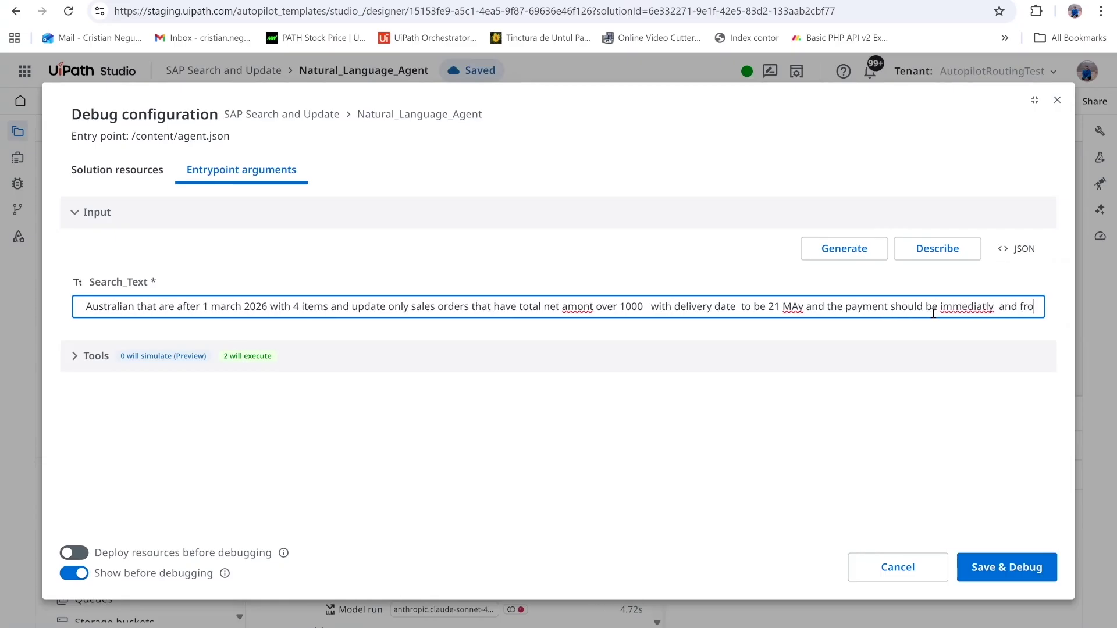
text( frist iteam)
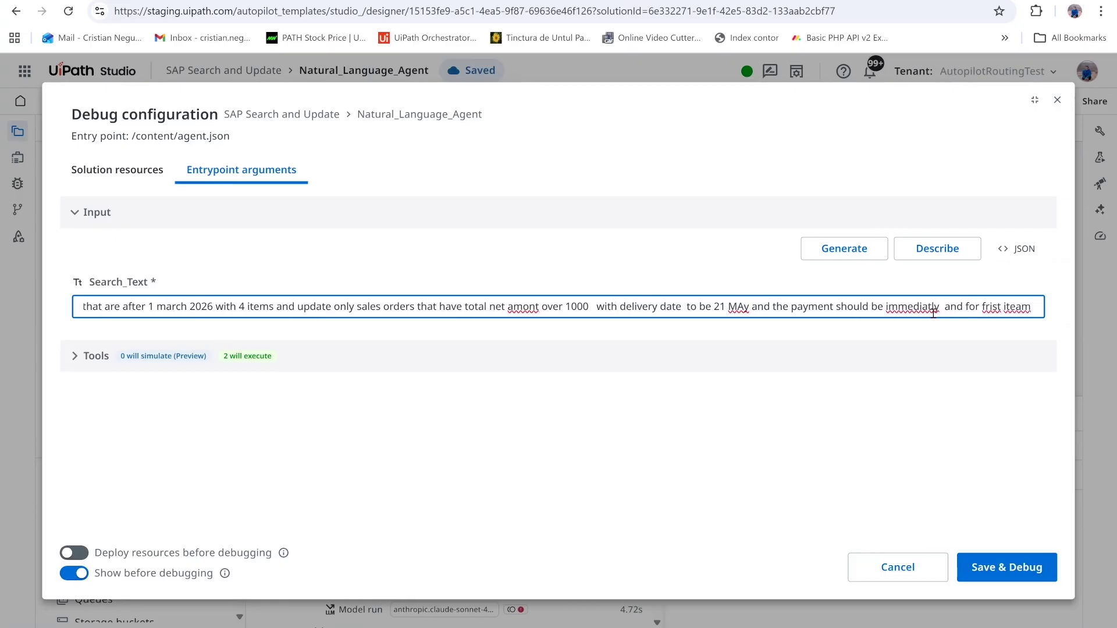
text( you need to put 2)
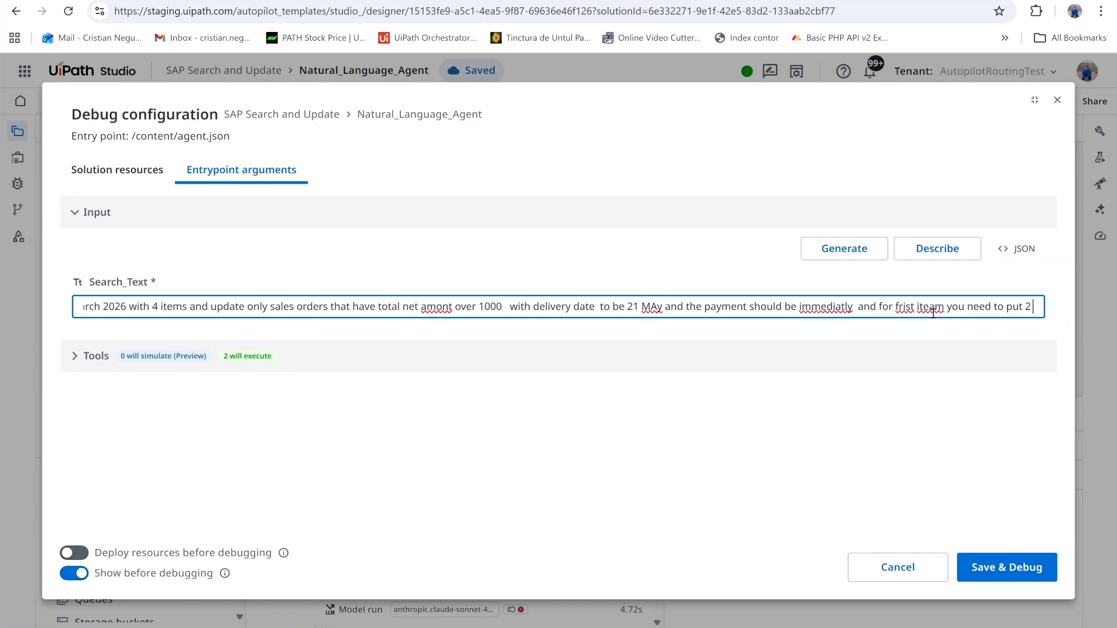
text( PC for second)
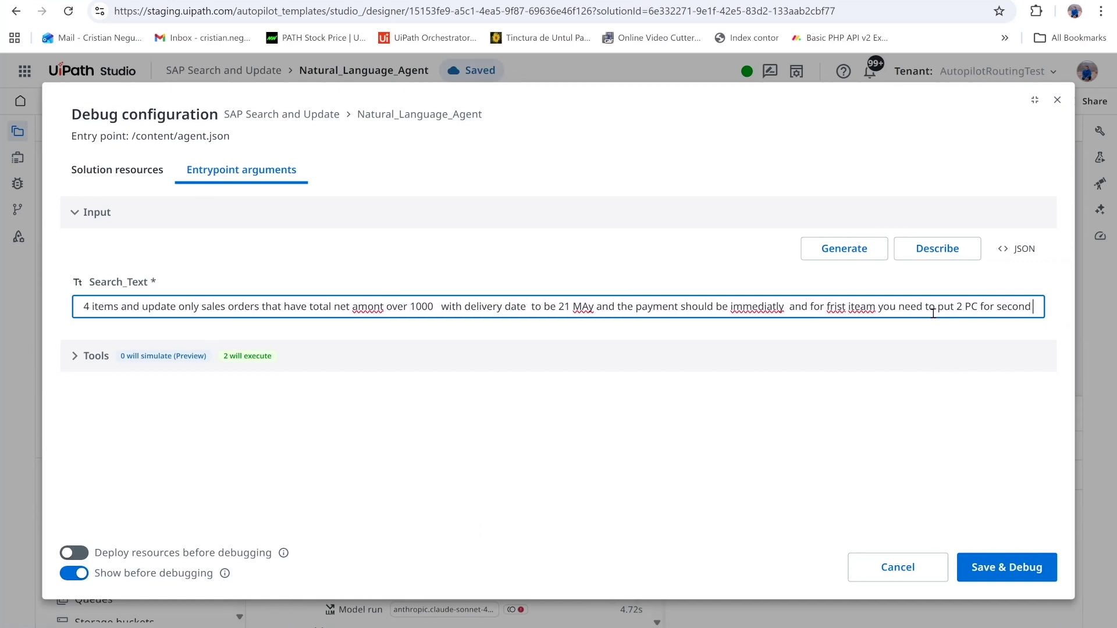
text( yo)
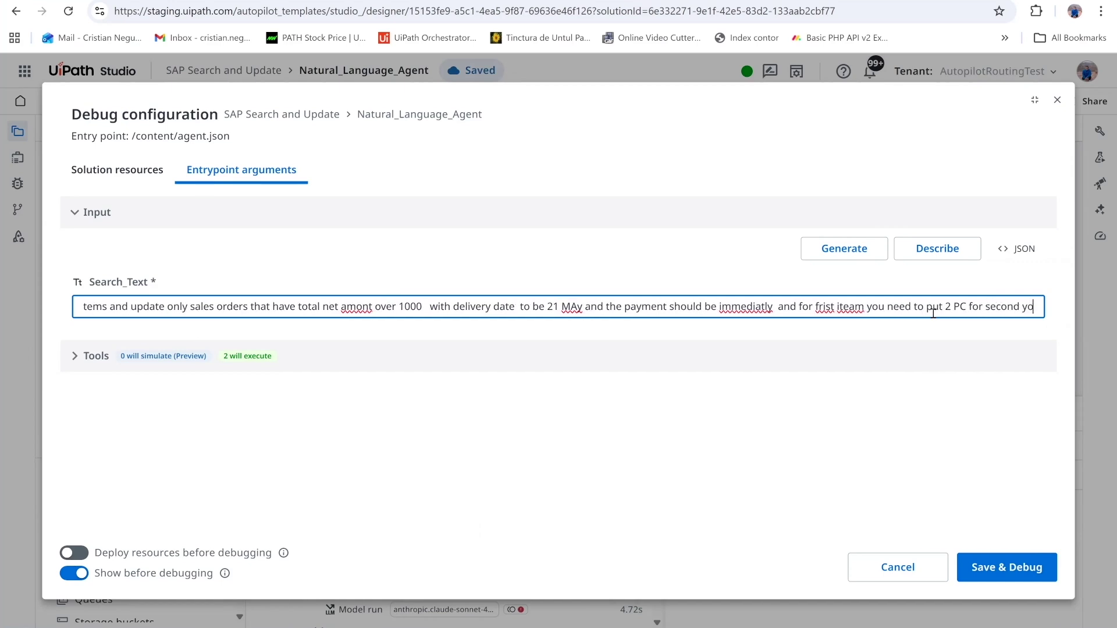
text(u pt)
key(BackSpace)
key(BackSpace)
text(put 4)
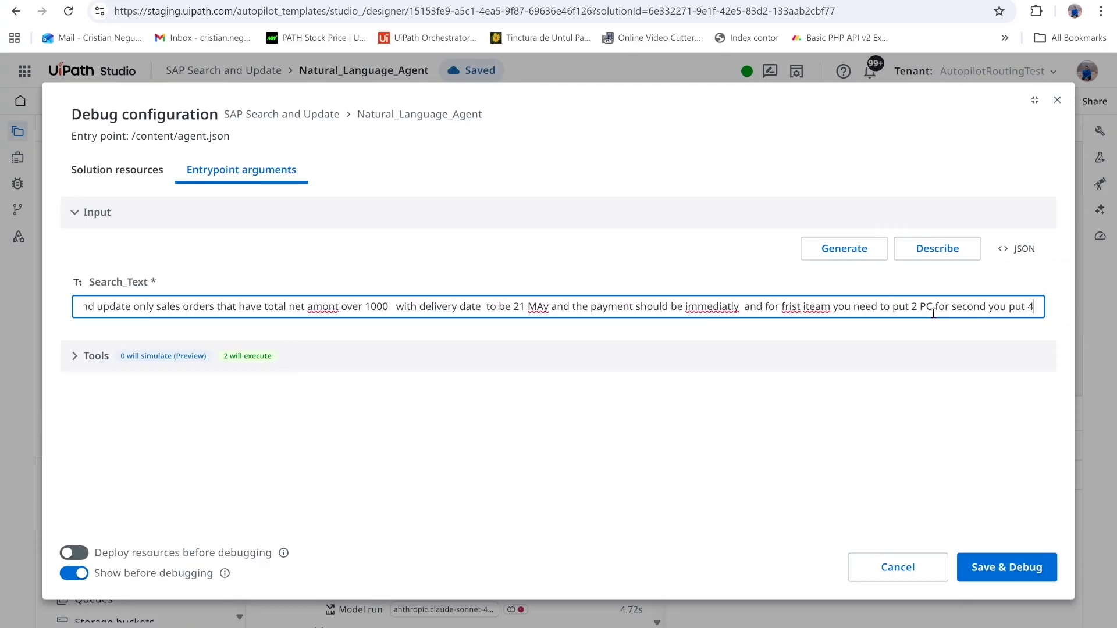
text( pc and for the thi)
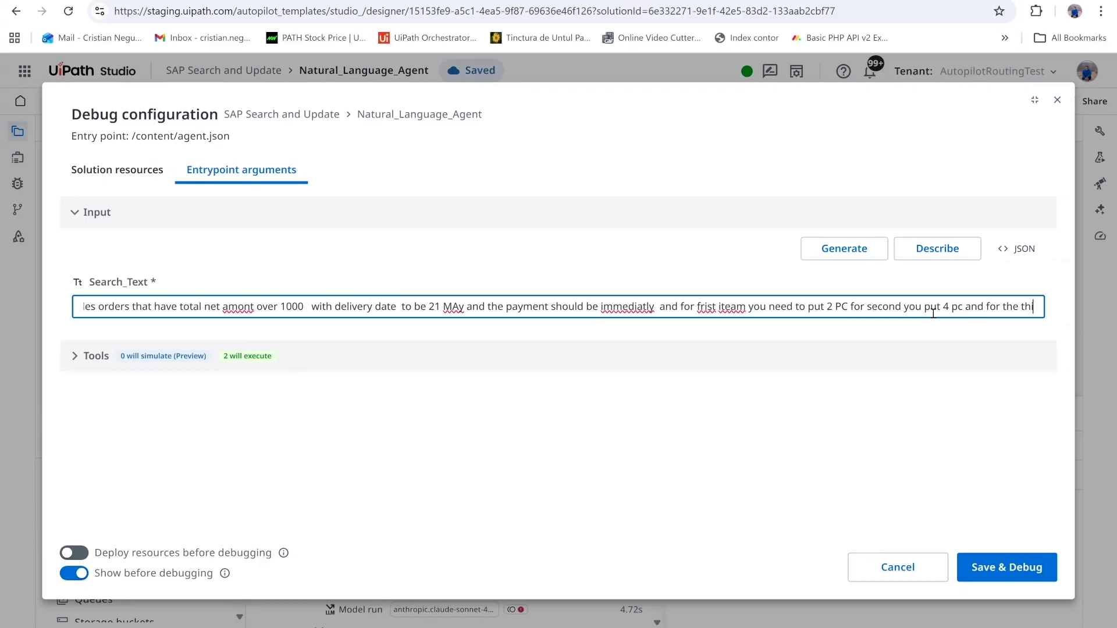
text(rd you put 6 PC)
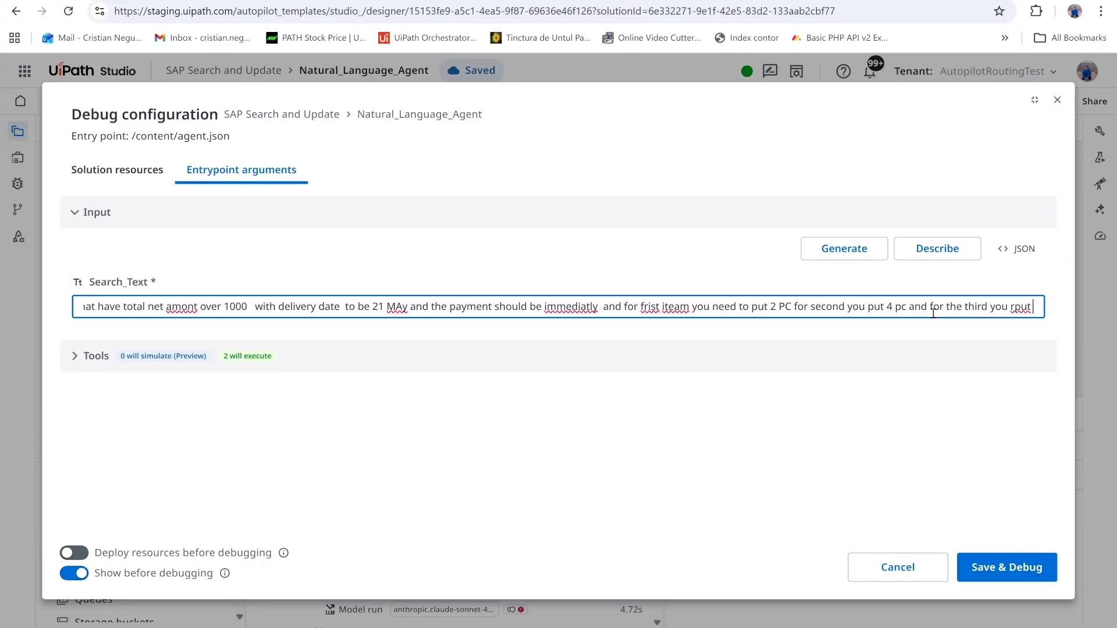
Save and debug the edited request, and follow the Search_Agent's nested Search in SAP run in the execution trace
click(1011, 572)
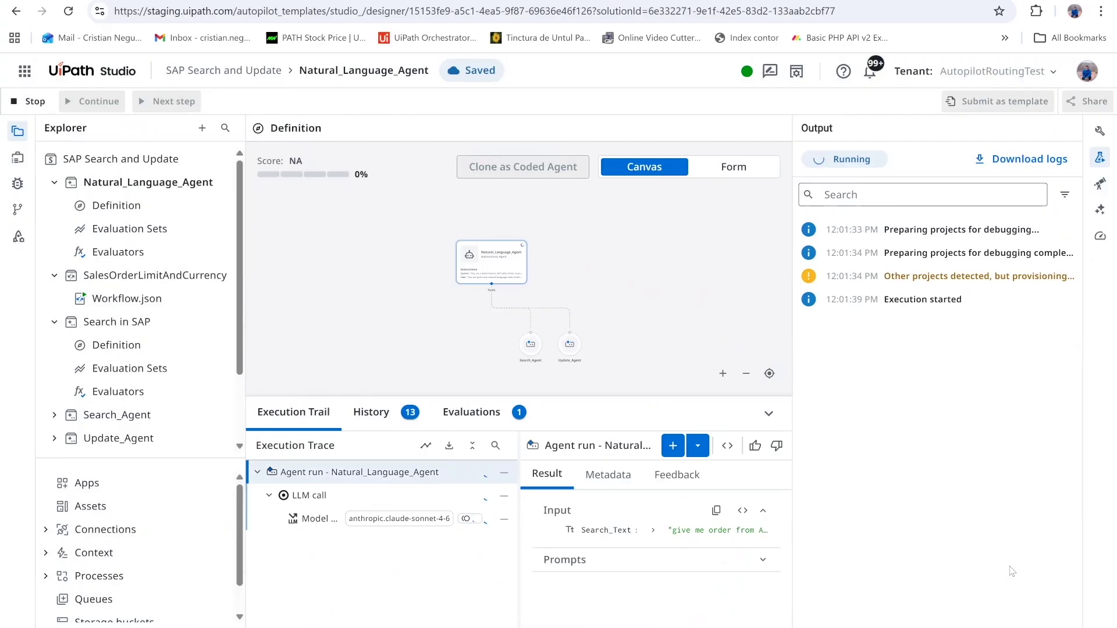
click(1098, 161)
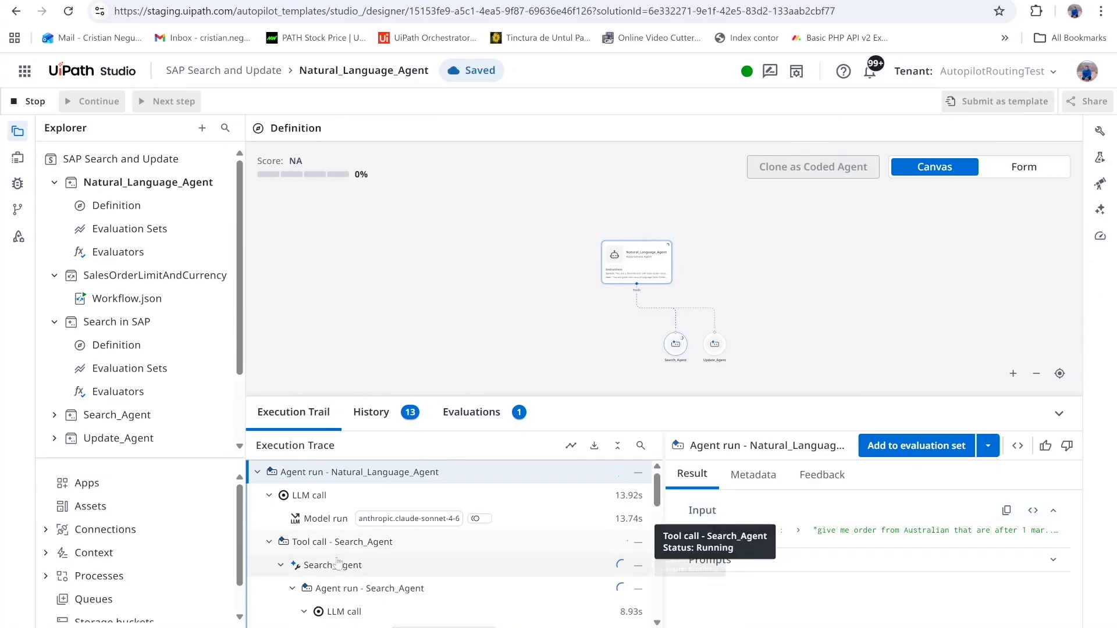
scroll(337, 567, down, 3)
scroll(350, 576, up, 2)
scroll(351, 576, down, 1)
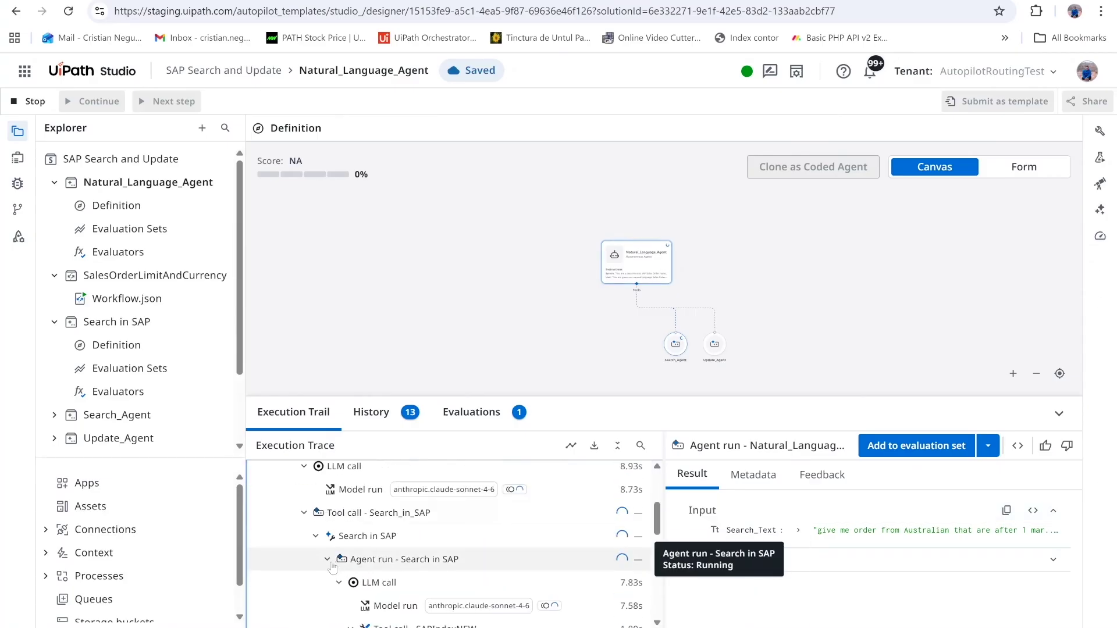
click(396, 551)
Review the order number and instruction passed to each Update_Agent tool call in the trace
scroll(395, 550, up, 1)
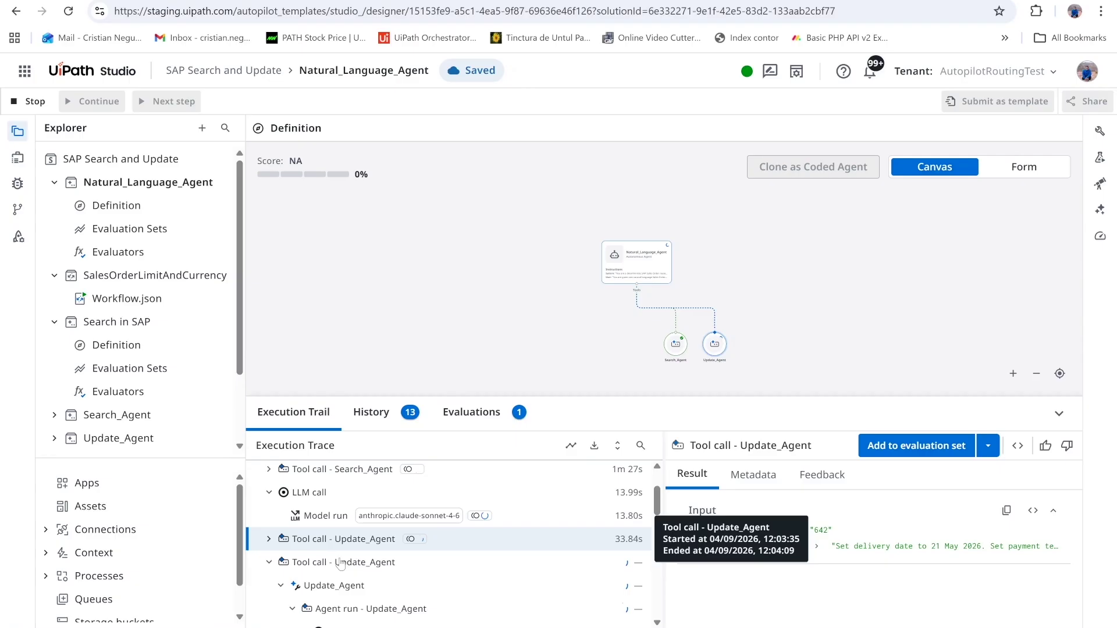
click(340, 563)
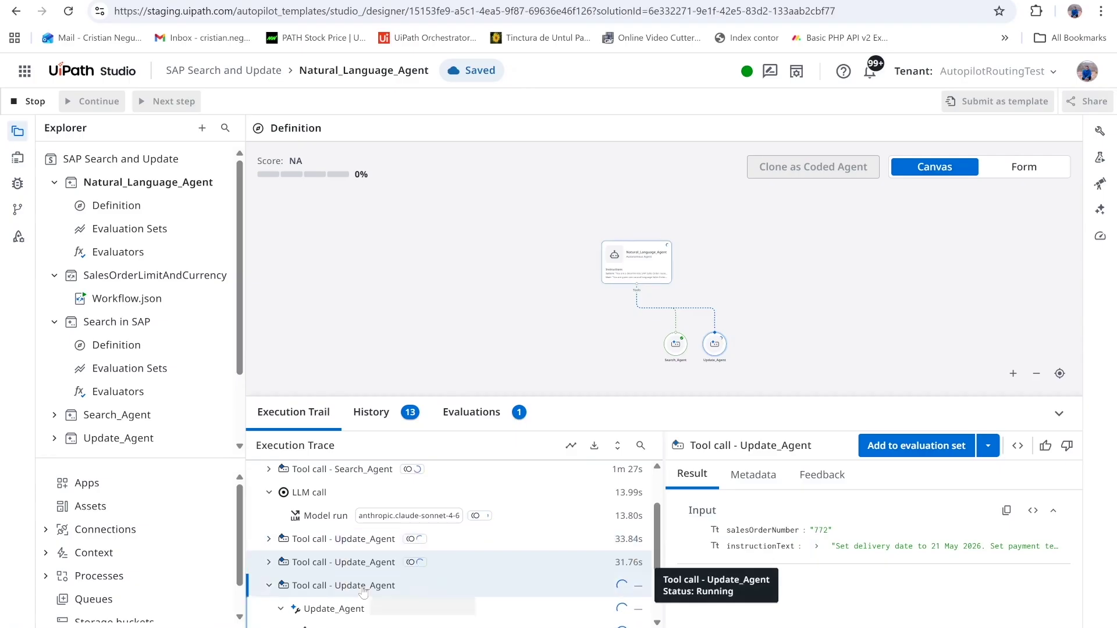
click(270, 586)
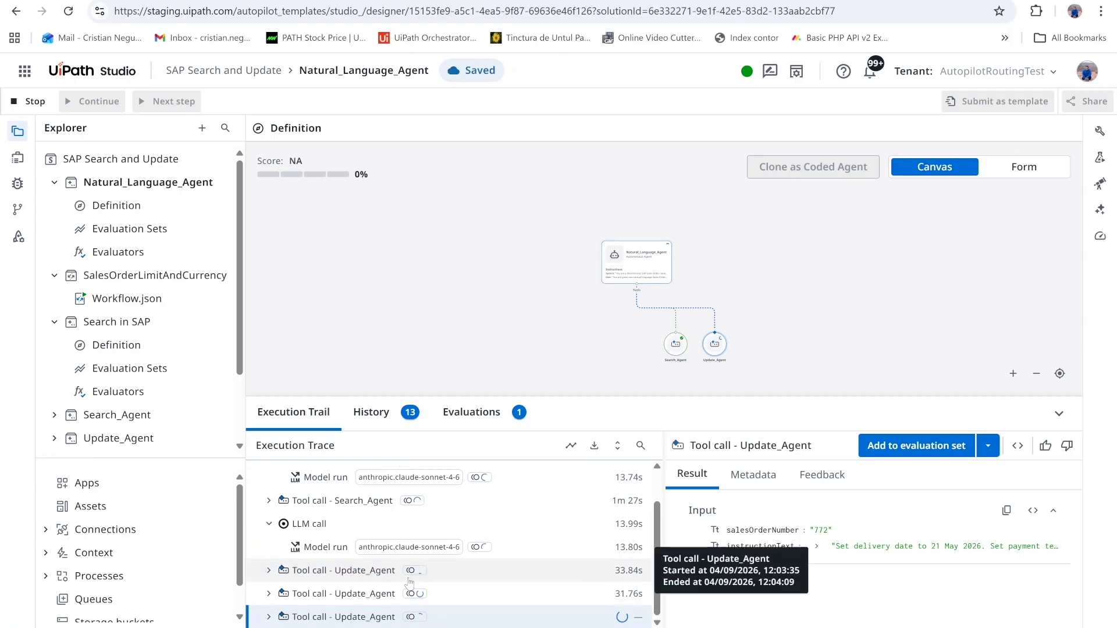
Open the Search_Agent's agent output in the trace and read the totals and item counts in searchResults
click(269, 501)
scroll(418, 542, down, 1)
scroll(418, 543, down, 2)
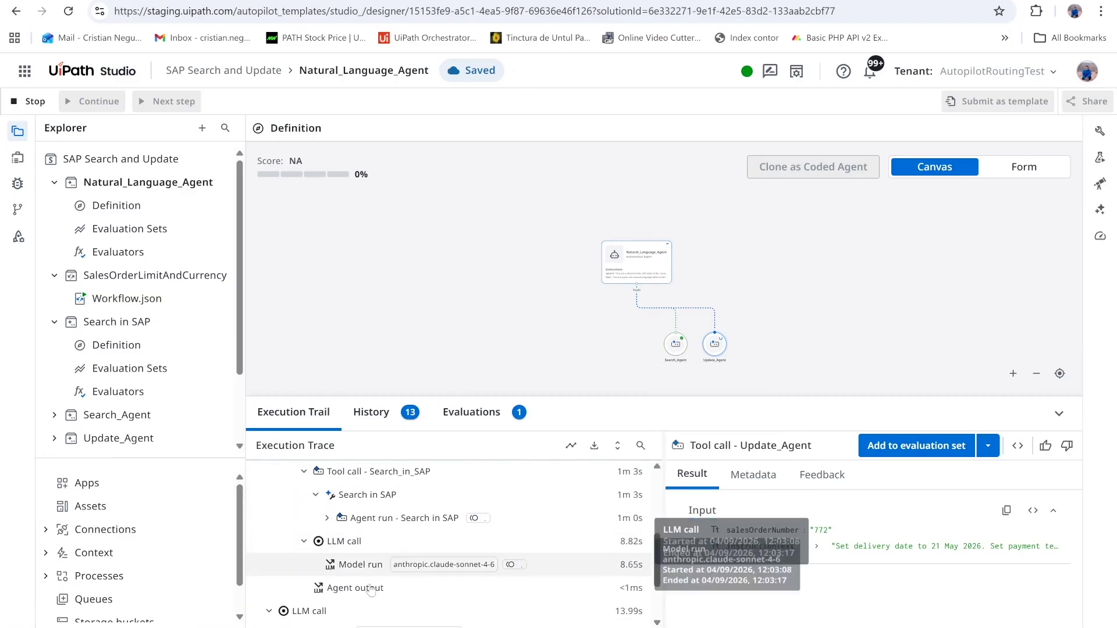
click(550, 585)
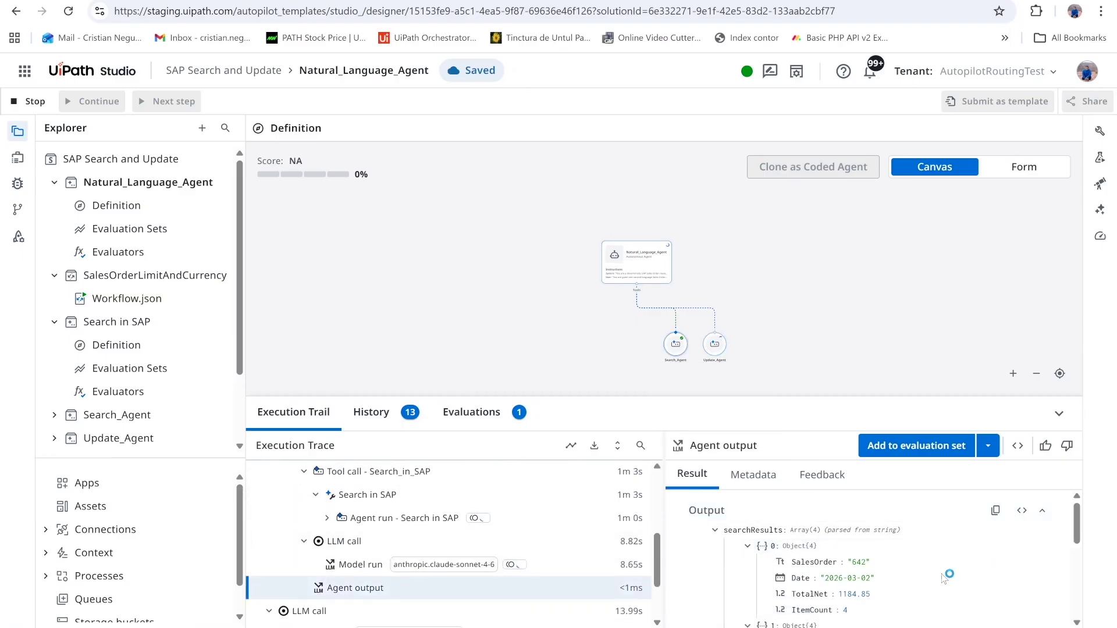
scroll(795, 543, down, 3)
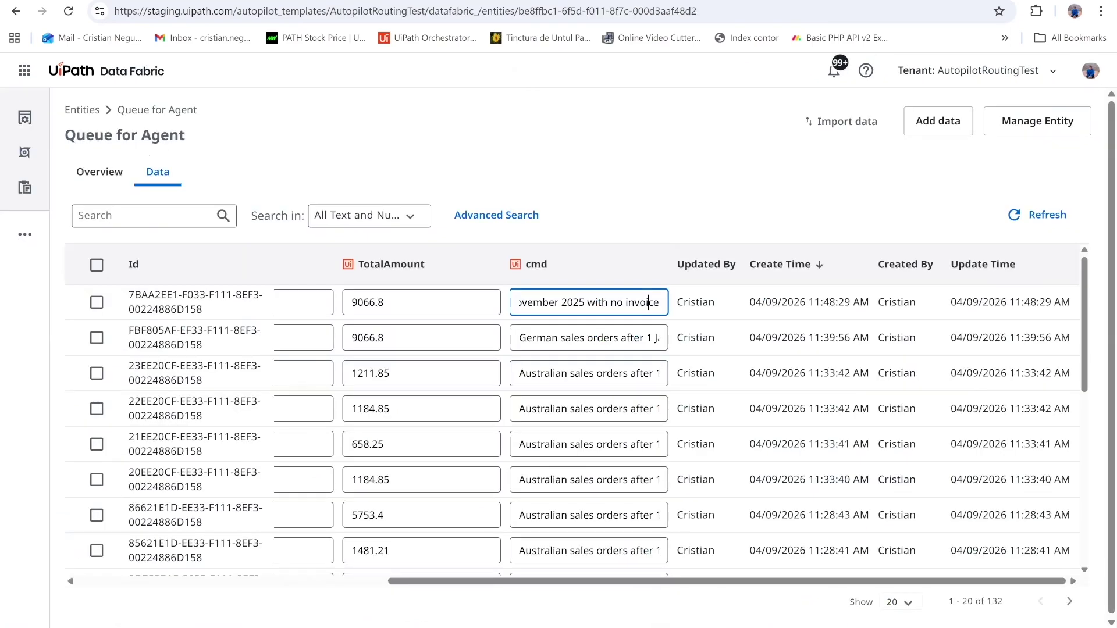
In Data Fabric, refresh the Queue for Agent data and find the newly added four-item order with a total below 1000
click(1036, 215)
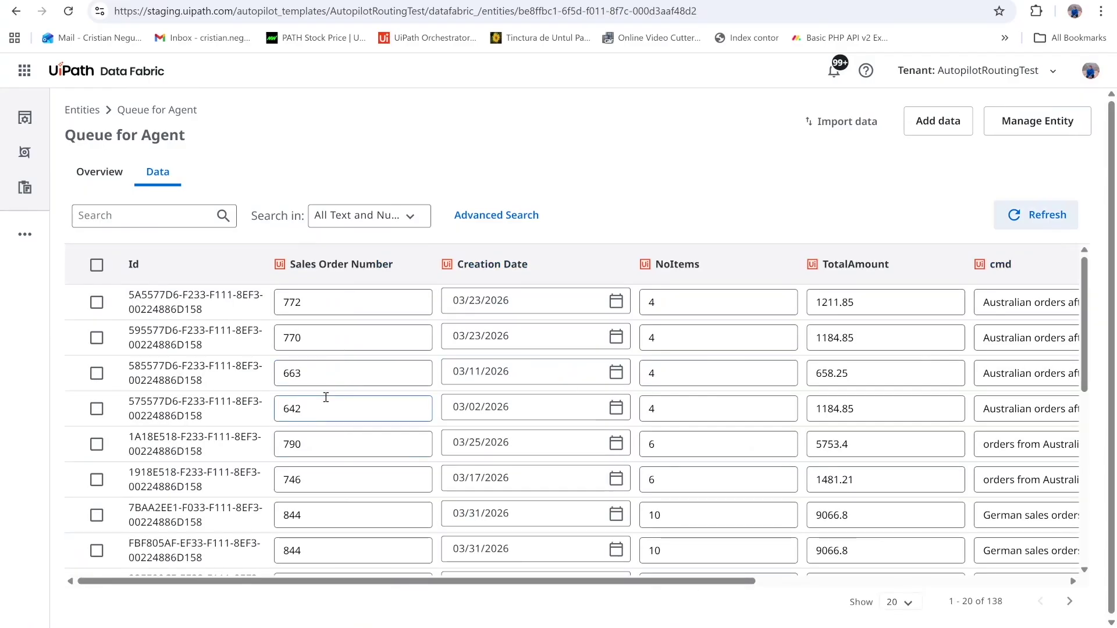
click(304, 375)
click(855, 382)
In SAP's Manage Sales Orders, replace the sales order filter with the number of the queued order whose total is below 1000
click(209, 0)
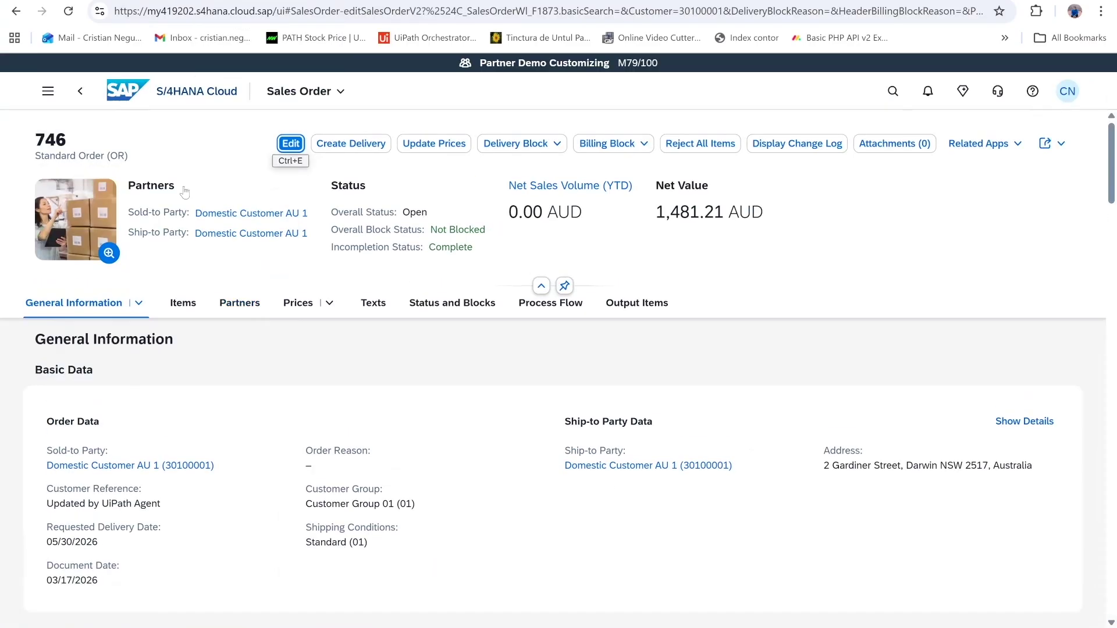
click(79, 97)
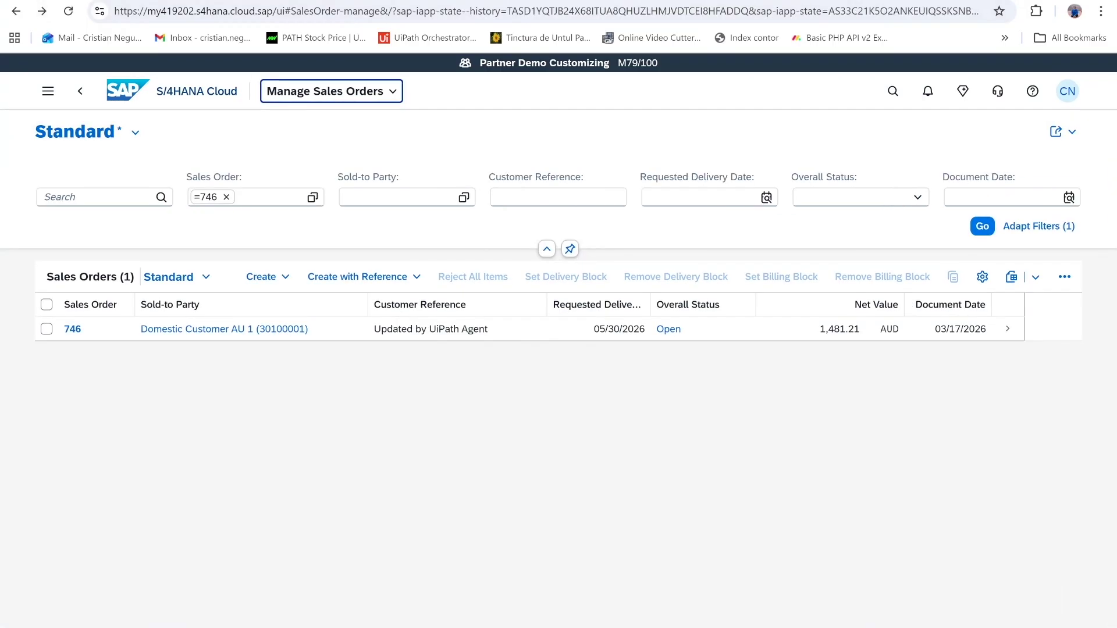
key(ctrl+Tab)
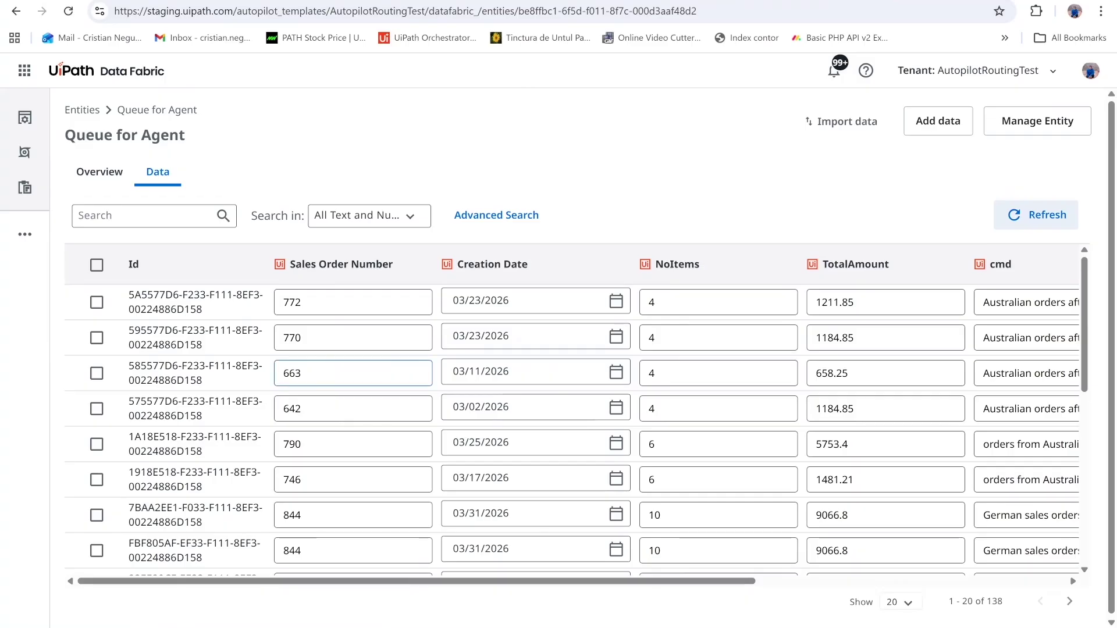
key(ctrl+Tab)
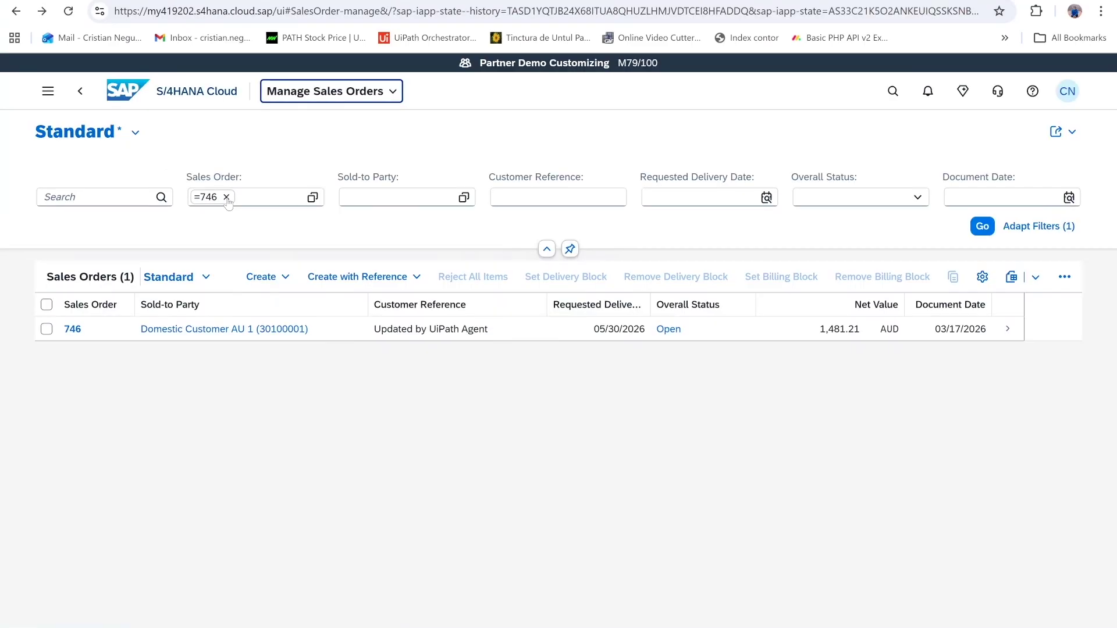
click(226, 197)
text(6663)
key(BackSpace)
key(BackSpace)
text(3)
key(Return)
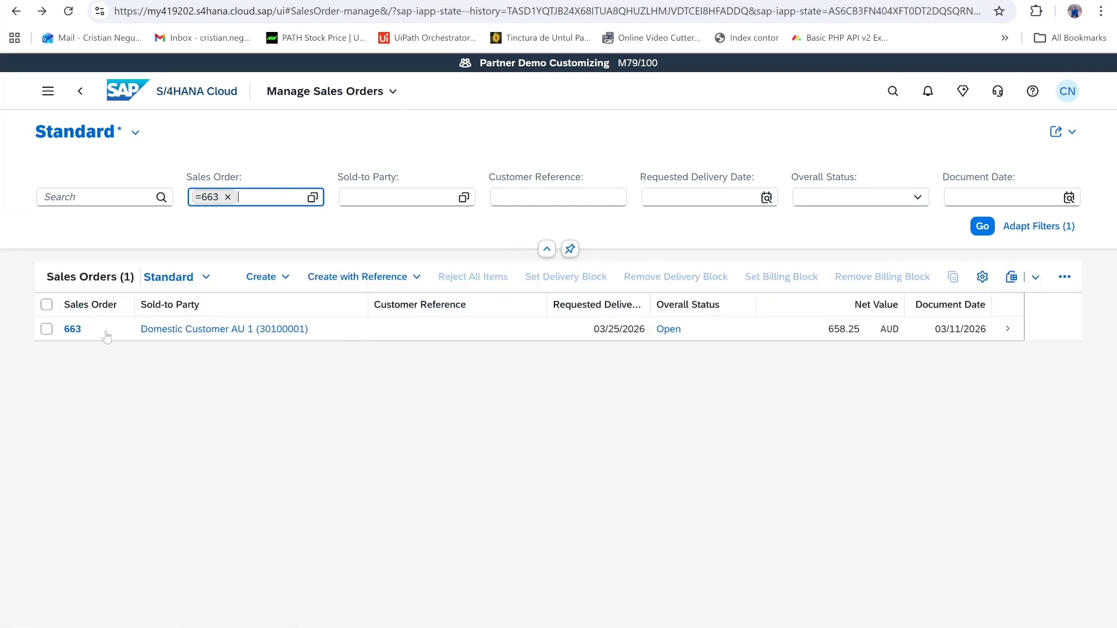
Open sales order 663 from the filtered list and check its net value, delivery date, payment terms and item quantities
right_click(70, 331)
click(70, 330)
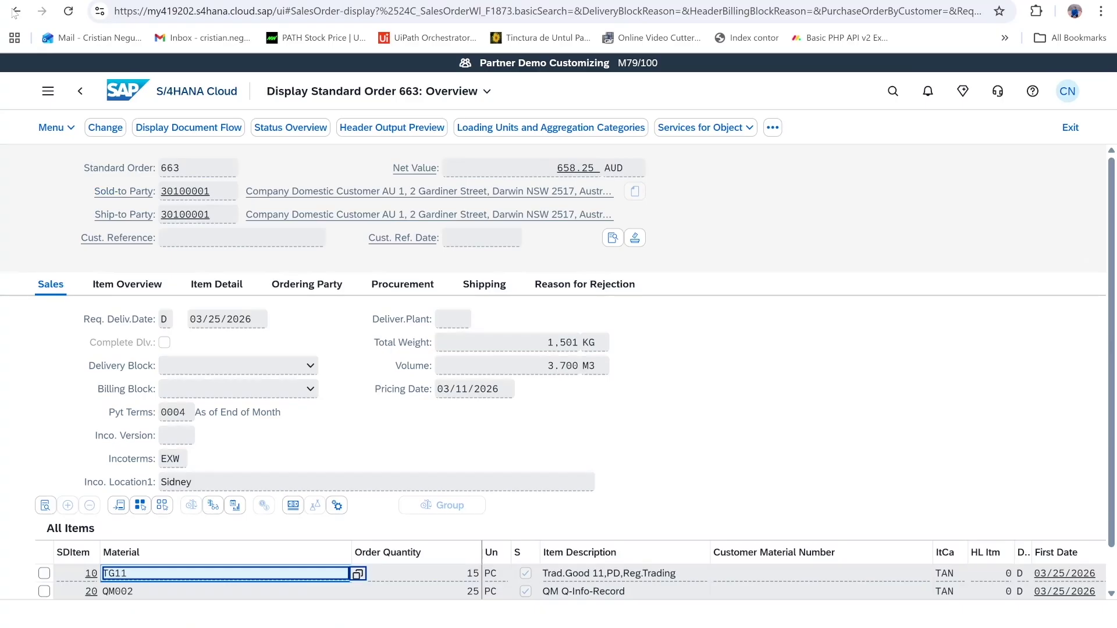
click(15, 11)
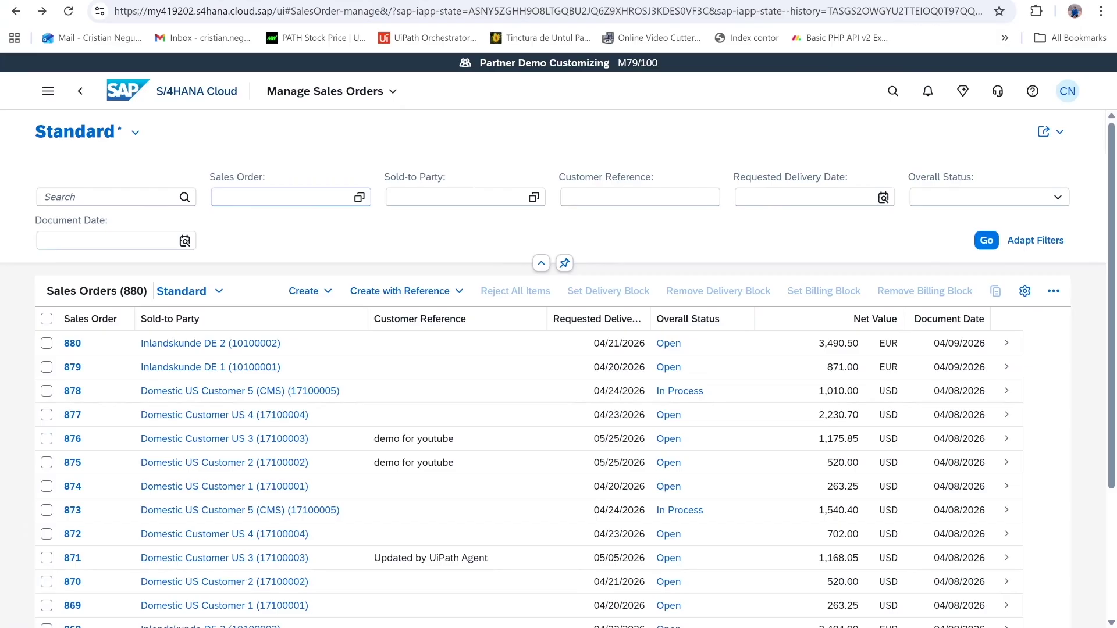
Filter the Manage Sales Orders list by sales order 642
click(279, 196)
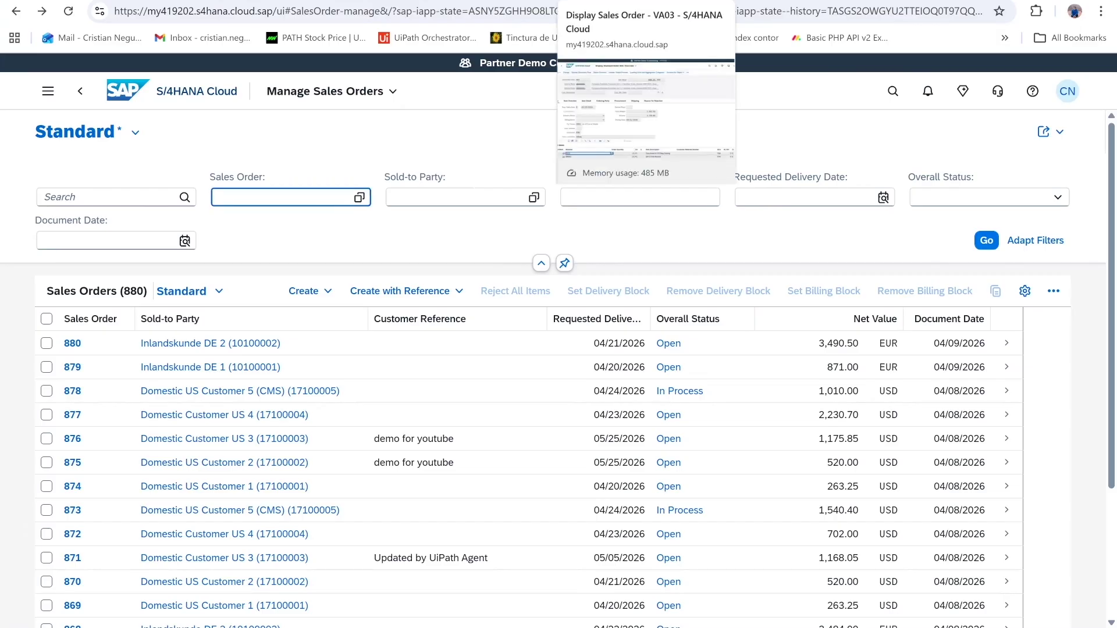
text(642)
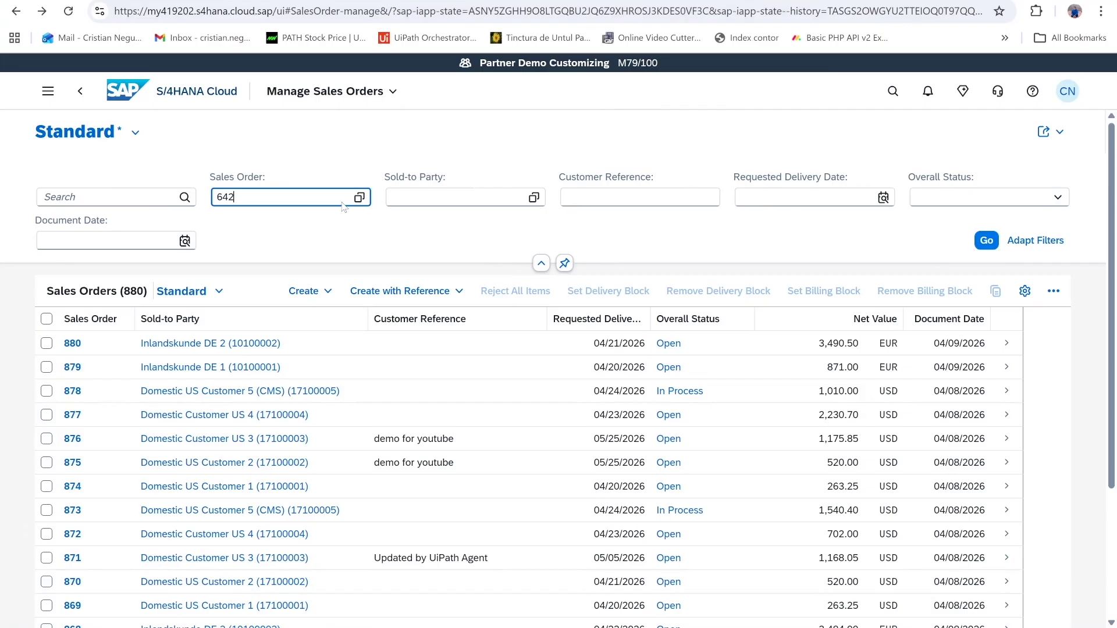
key(Return)
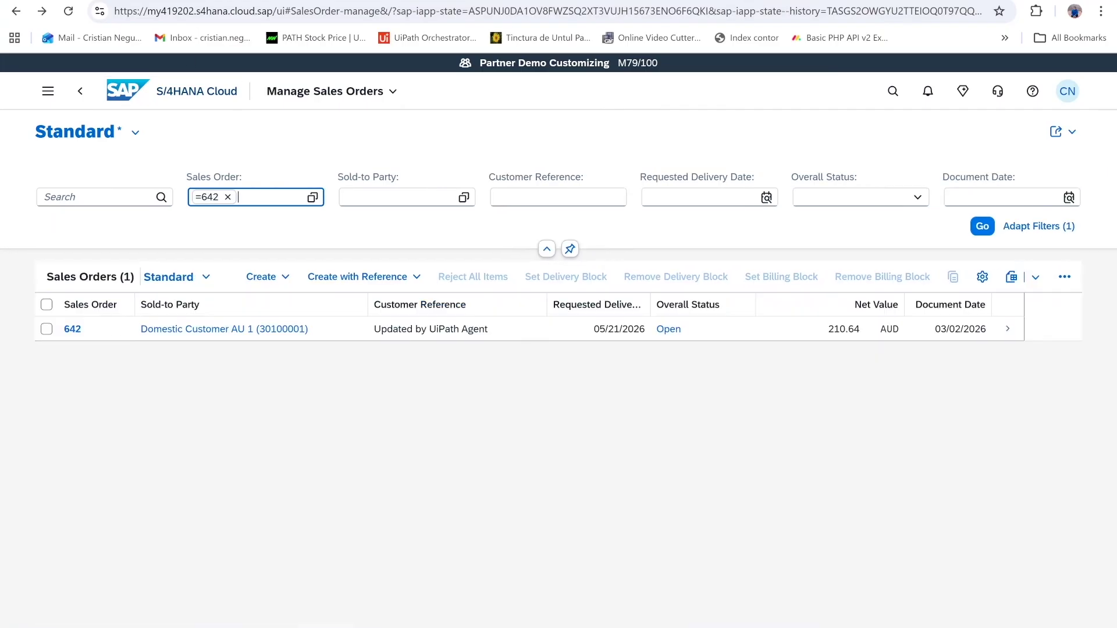
Compare the item lists and requested quantities in the detail pages of sales orders 642 and 663
key(ctrl+Tab)
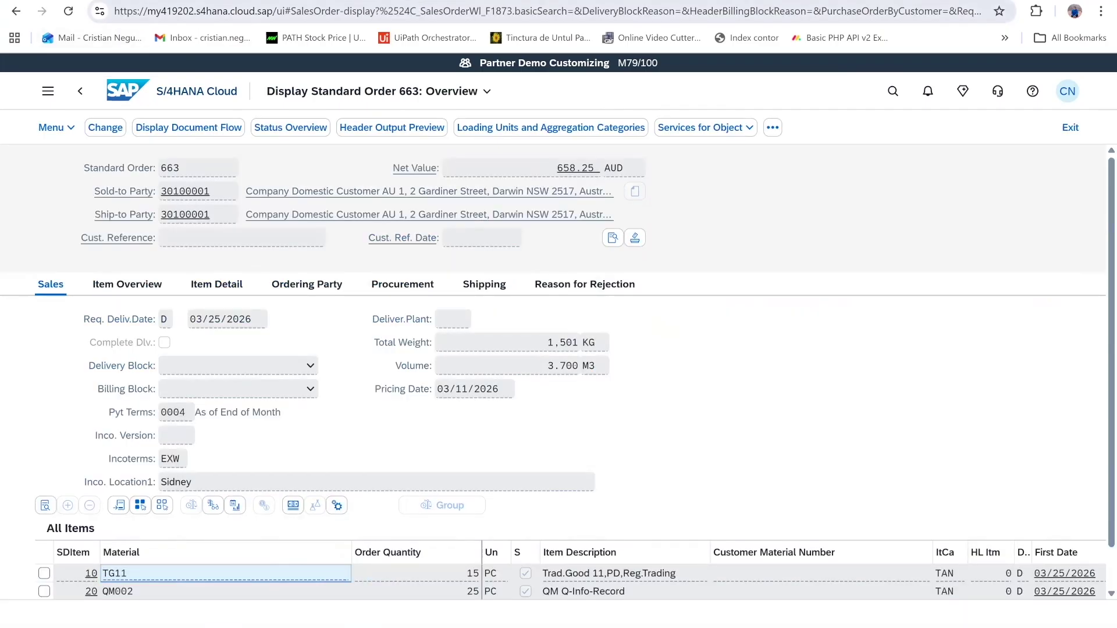
key(ctrl+Tab)
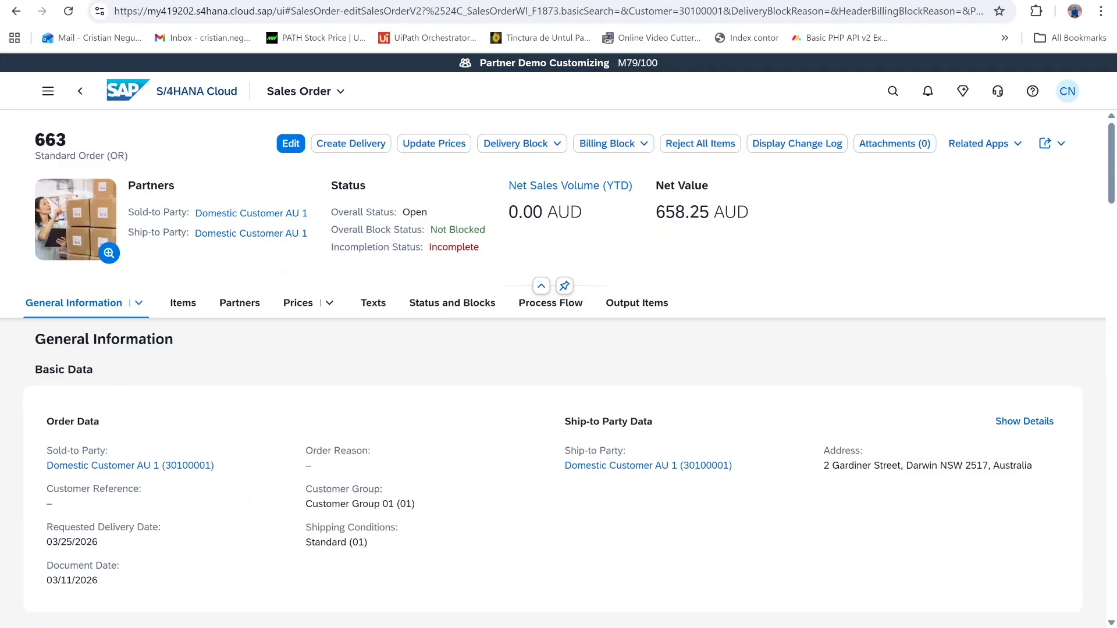
key(ctrl+Tab)
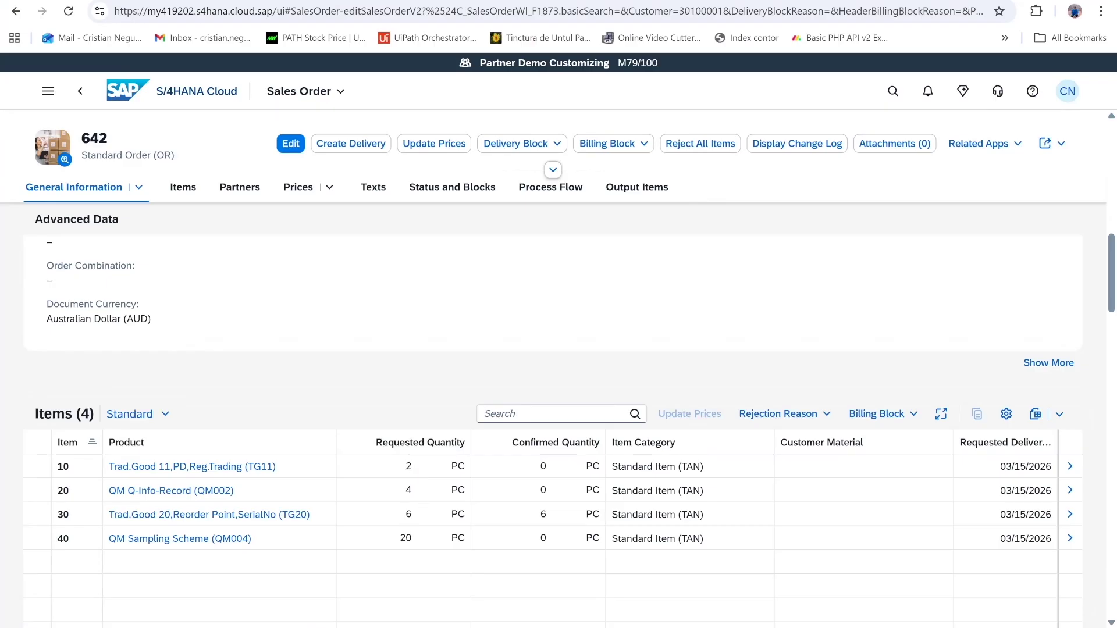
key(ctrl+Tab)
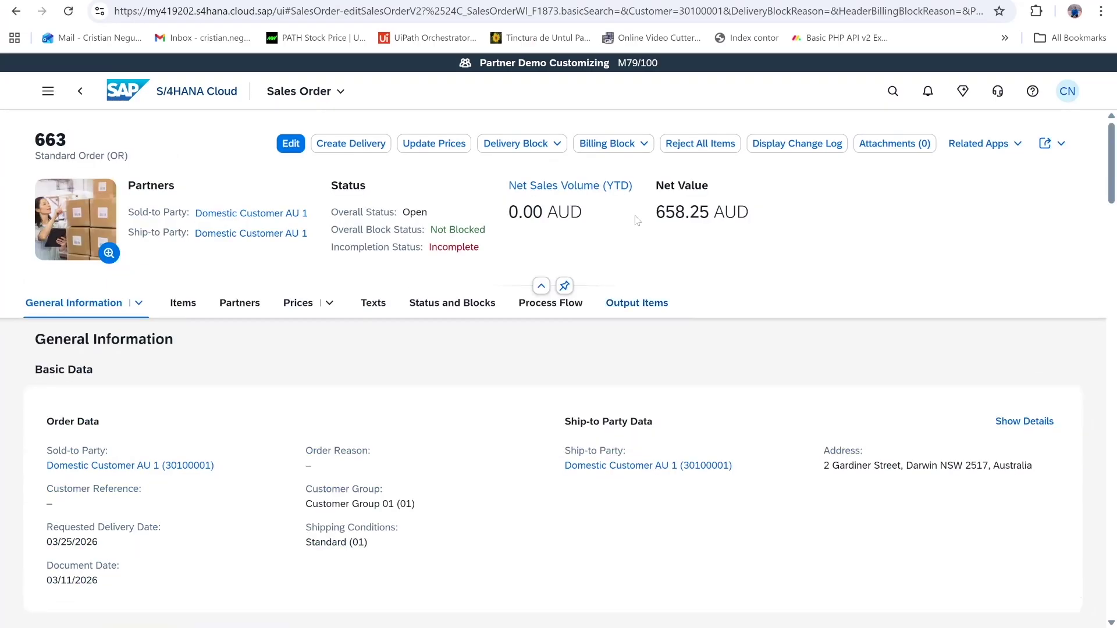
scroll(368, 420, down, 6)
scroll(367, 420, down, 5)
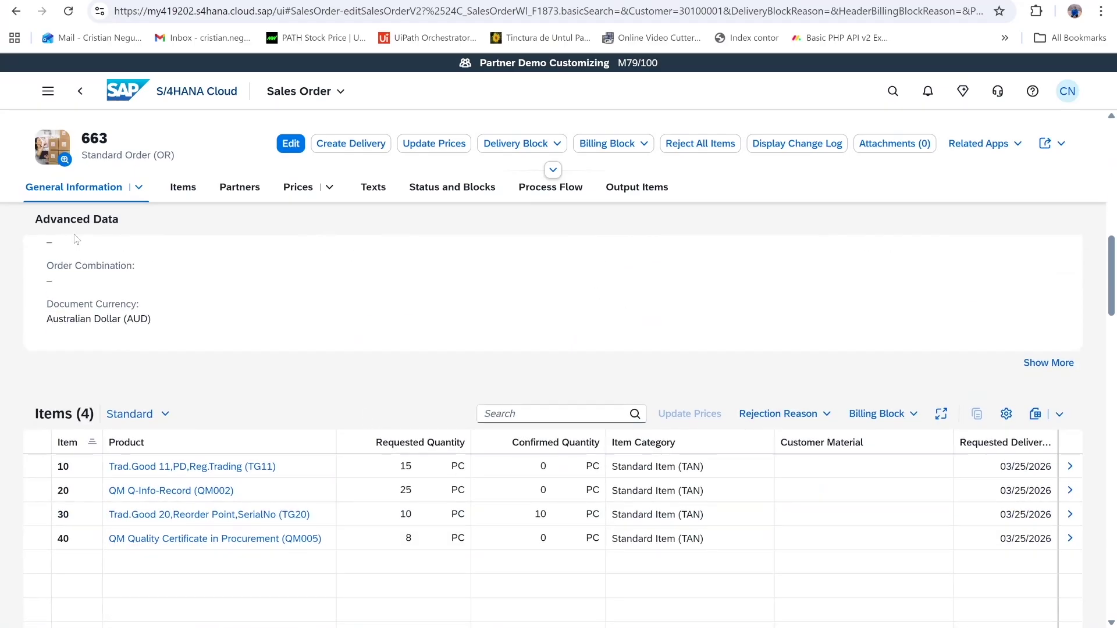
Compare the terms of payment in the advanced data of sales orders 663 and 642
scroll(138, 302, up, 3)
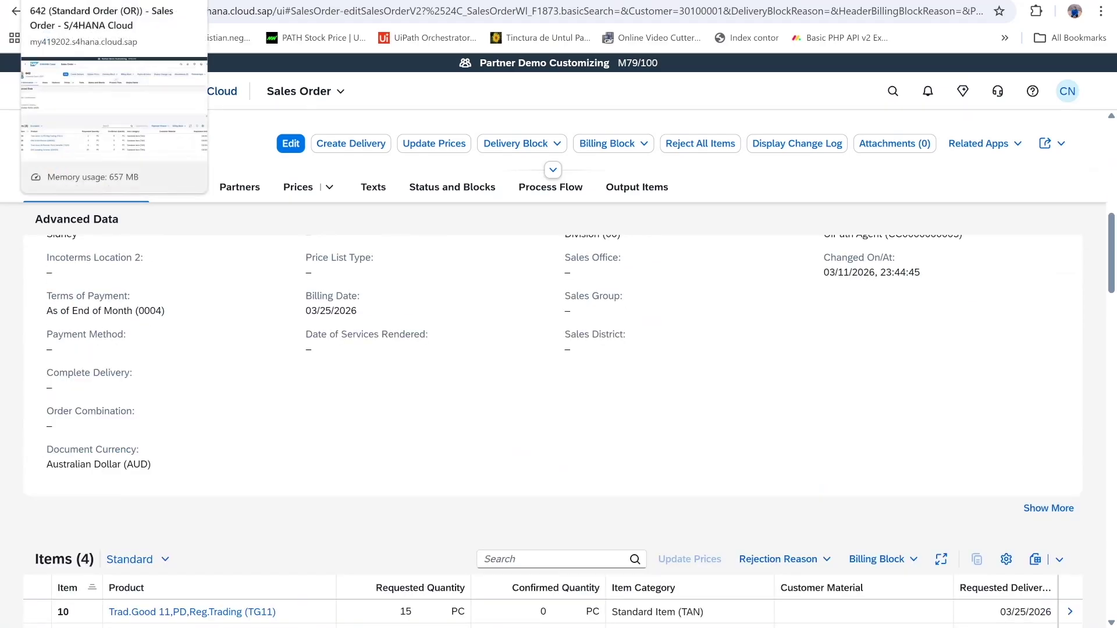
click(93, 0)
scroll(249, 371, up, 3)
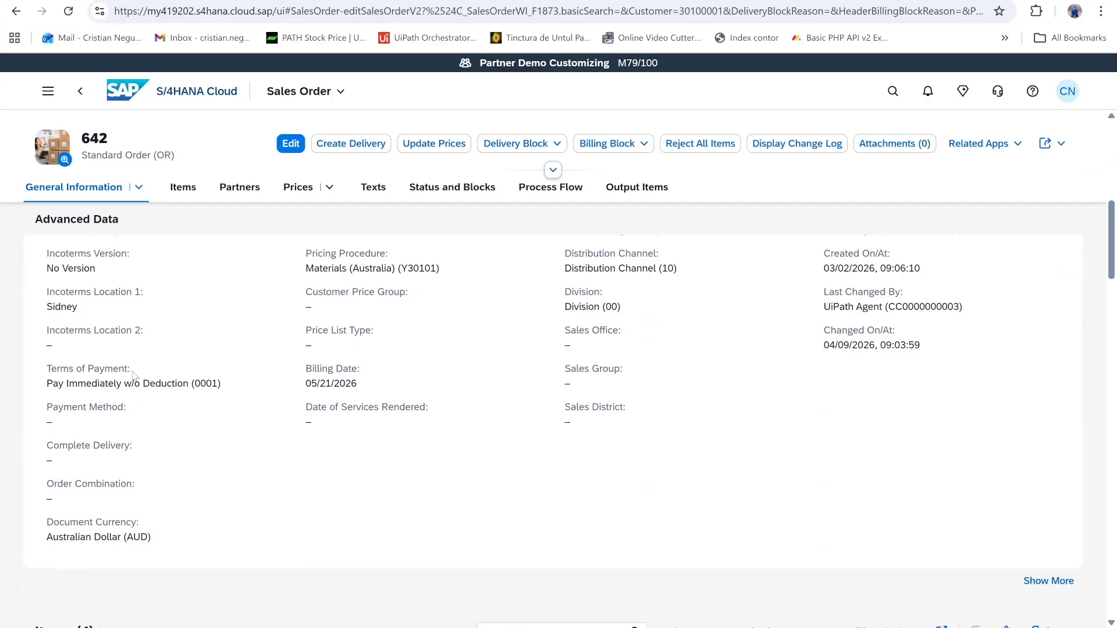
Compare the order numbers in UiPath Studio's Update_Agent calls with the refreshed Queue for Agent data in Data Fabric
click(494, 0)
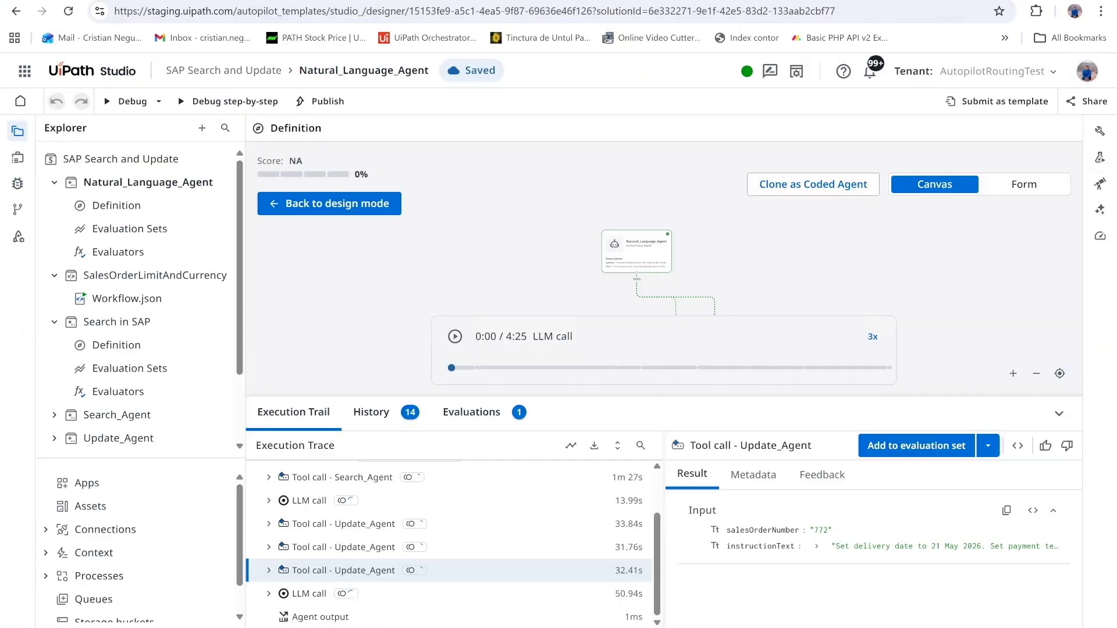
click(388, 525)
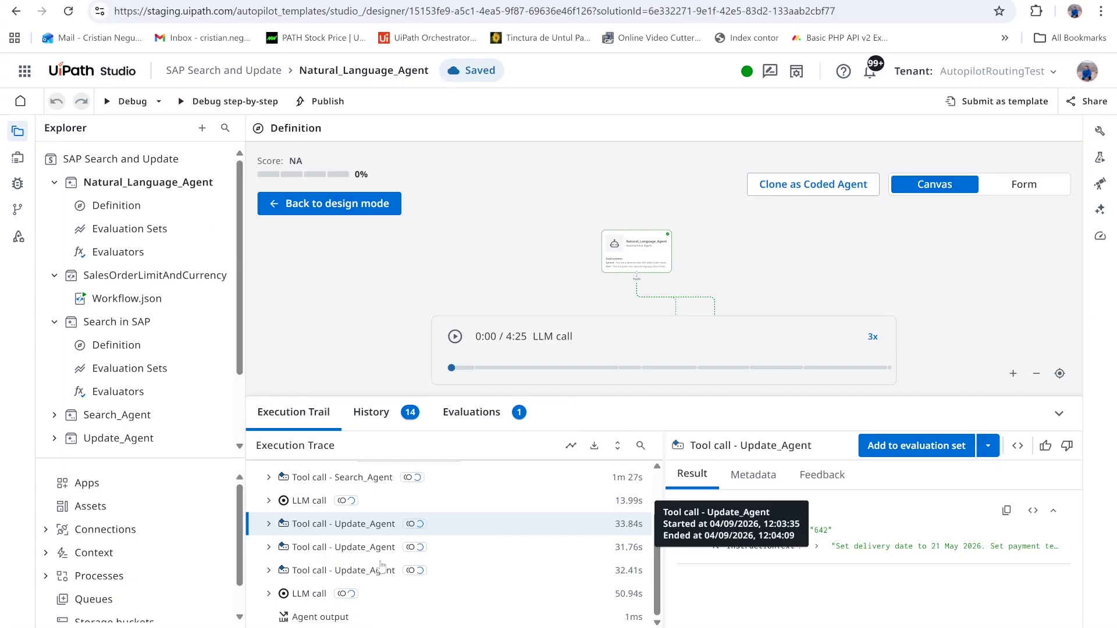
click(381, 553)
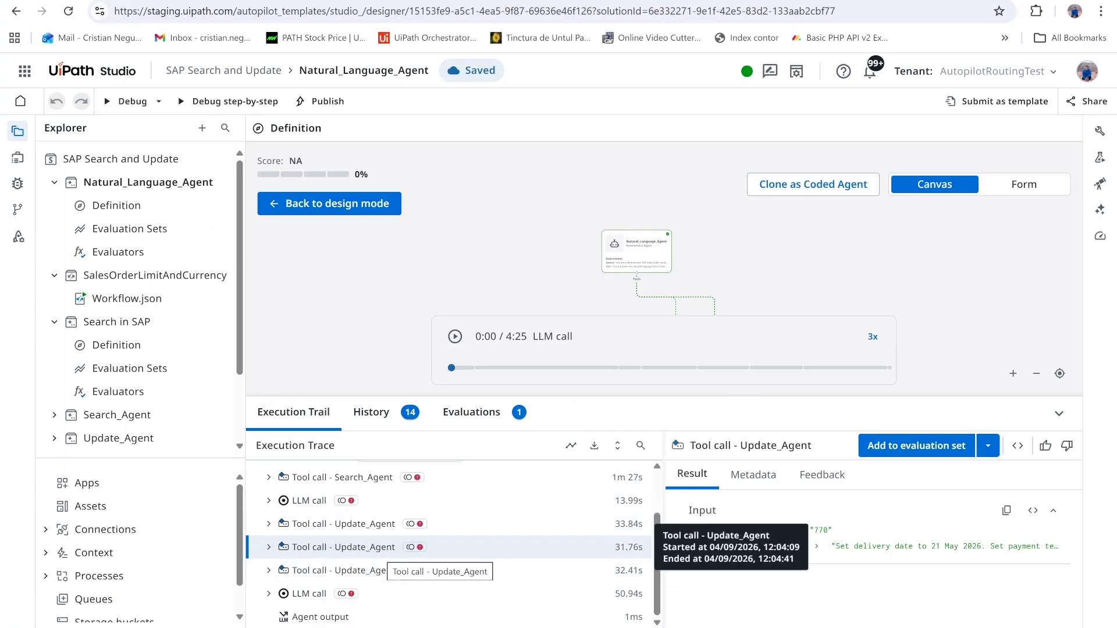
click(581, 1)
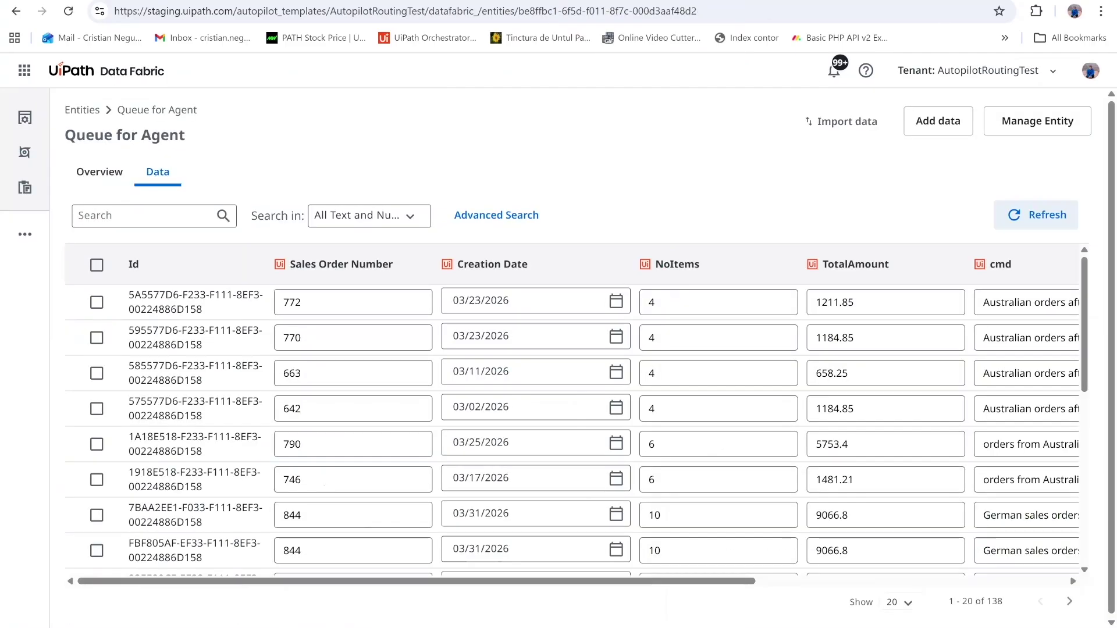
click(1019, 210)
Back in UiPath Studio, open the Natural_Language_Agent debug configuration and read through the Search_Text request to its item quantity instructions
click(532, 1)
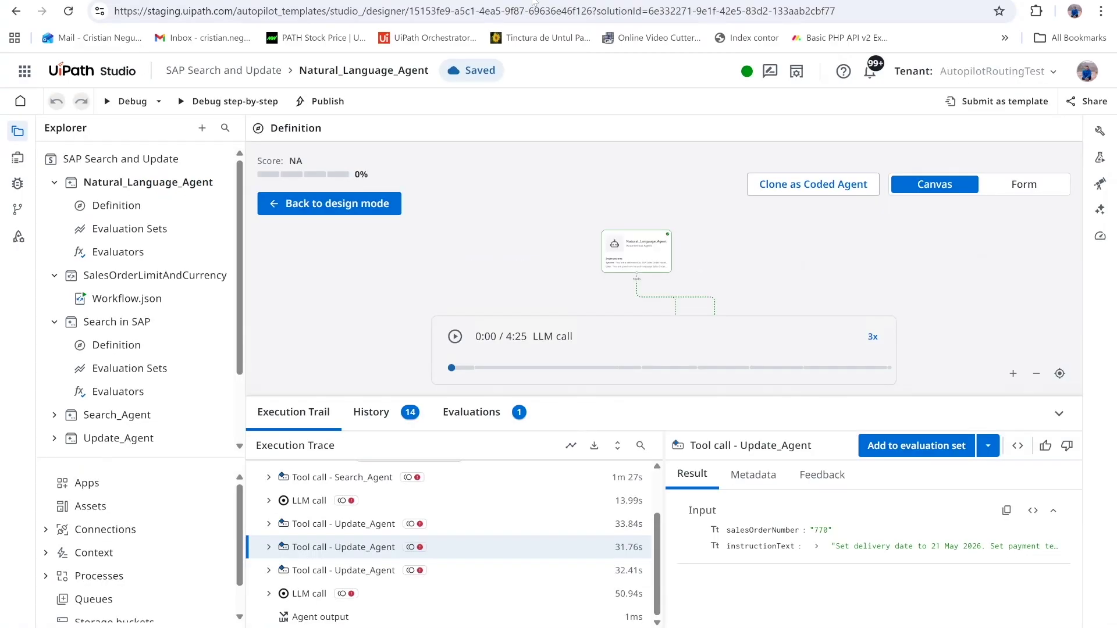
click(131, 109)
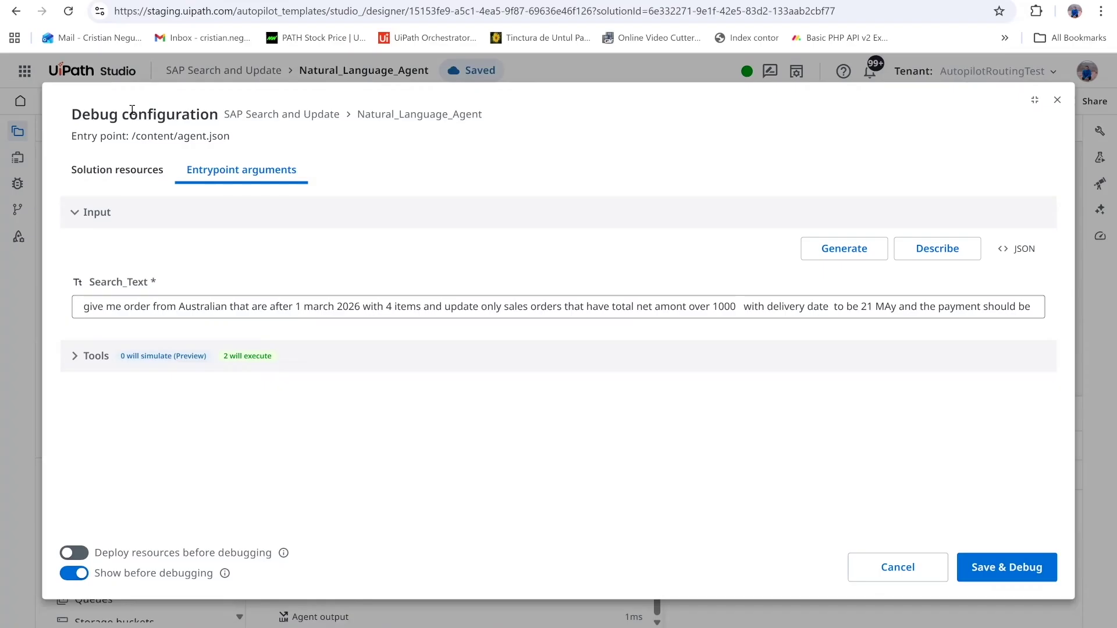
click(845, 306)
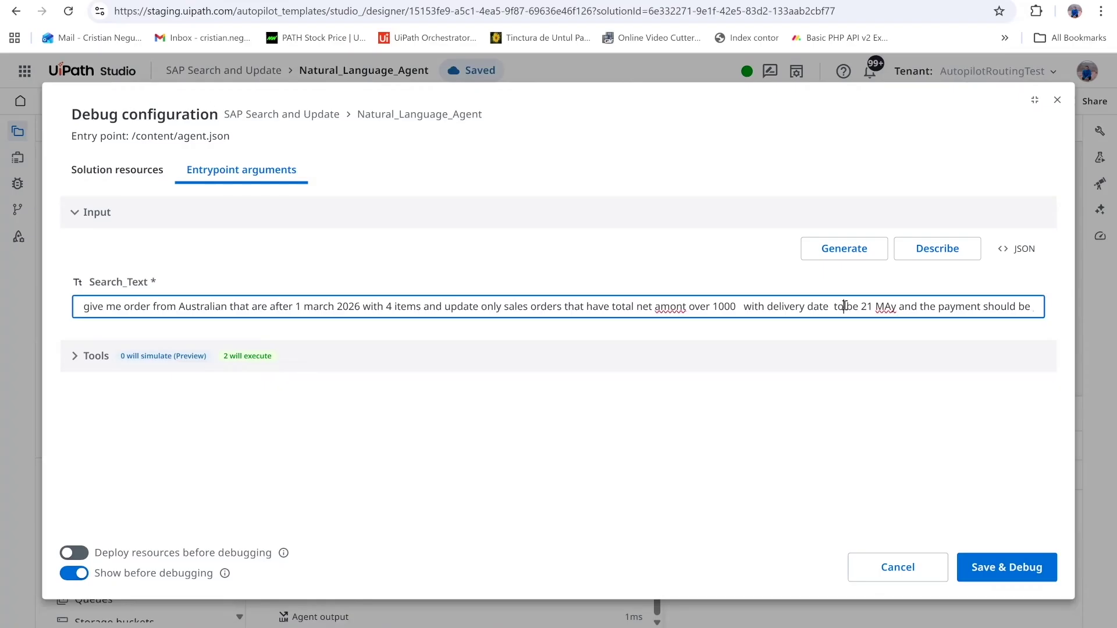
key(Right)
key(Right)
key(Right)
key(Right)
key(Right)
key(Right)
key(Right)
key(Right)
key(Right)
key(Right)
key(Right)
key(Right)
key(Right)
key(Right)
key(Right)
key(Right)
key(Right)
key(Right)
key(Right)
key(Right)
key(Right)
key(Right)
key(Right)
key(Right)
key(Right)
key(Right)
key(Right)
key(Right)
key(Right)
key(Right)
key(Right)
key(Right)
key(Right)
key(Right)
key(Right)
key(Right)
key(Right)
key(Right)
key(Right)
key(Right)
key(Right)
key(Right)
key(Right)
key(Right)
key(Right)
key(Right)
key(Right)
key(Right)
key(Right)
key(Right)
key(Right)
key(Right)
key(Right)
key(Right)
key(Right)
key(Right)
key(Right)
key(Right)
key(Right)
key(Right)
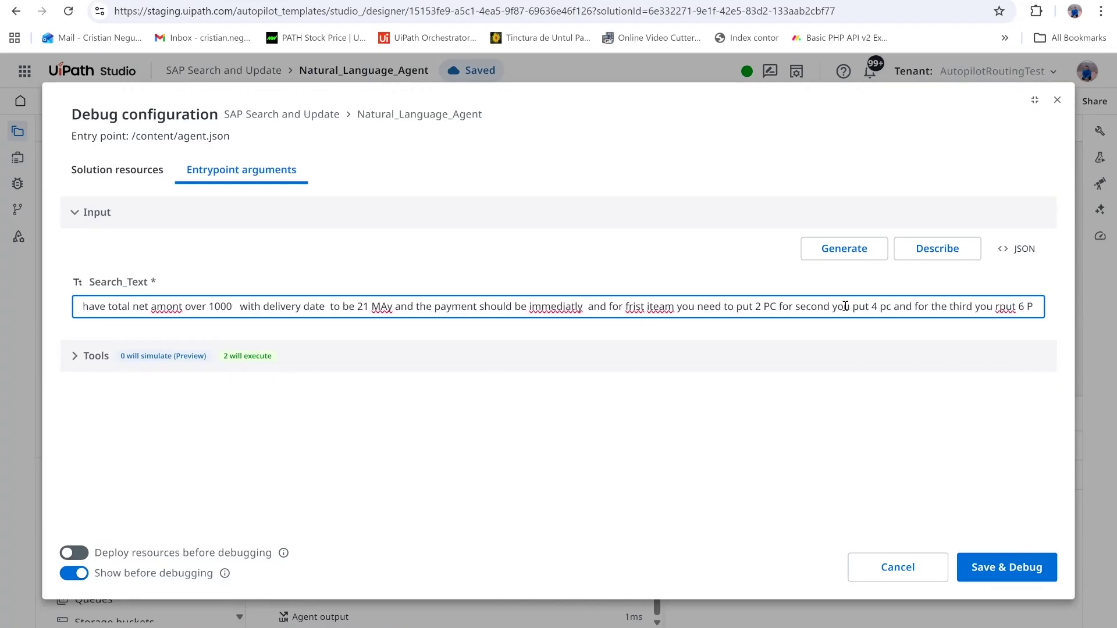